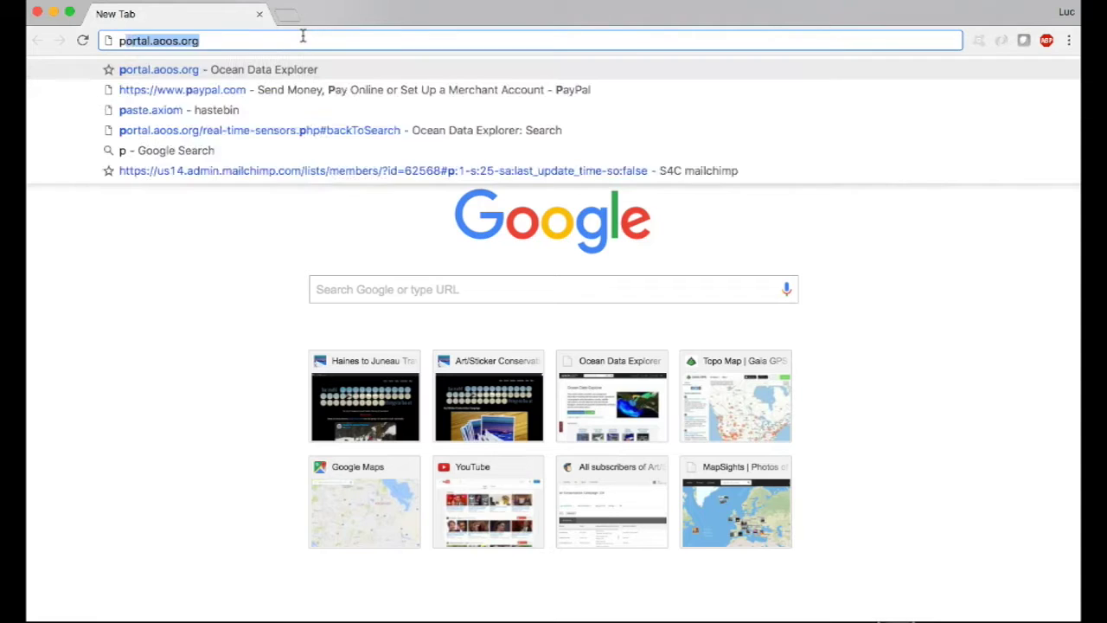
Open portal.aoos.org and load the AOOS Real-time Sensors layer from the catalog onto the map.
key(Return)
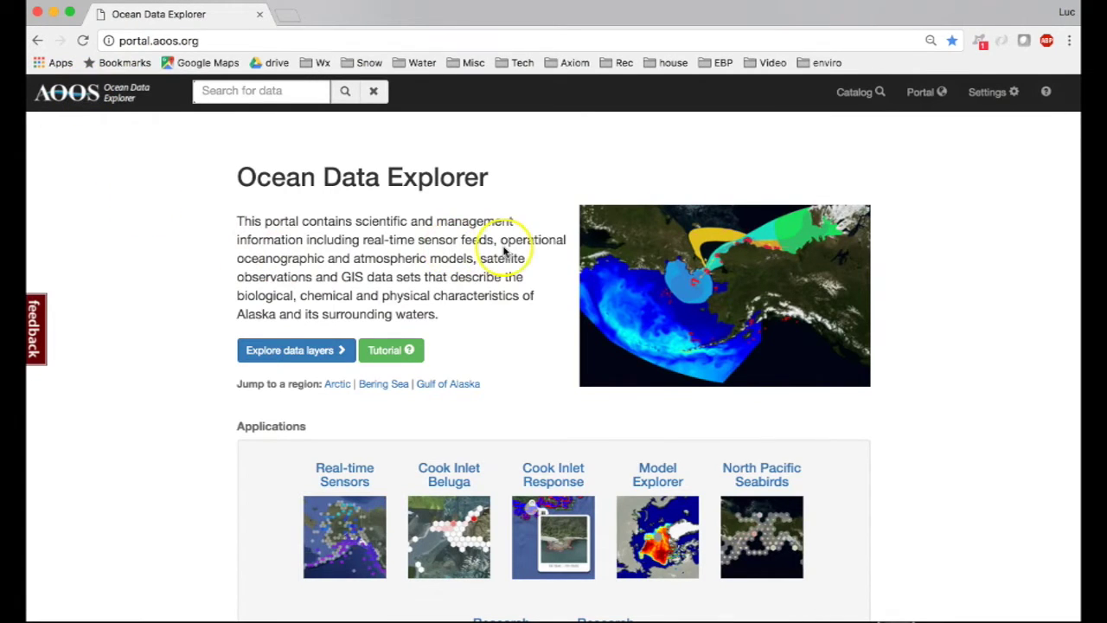
click(853, 92)
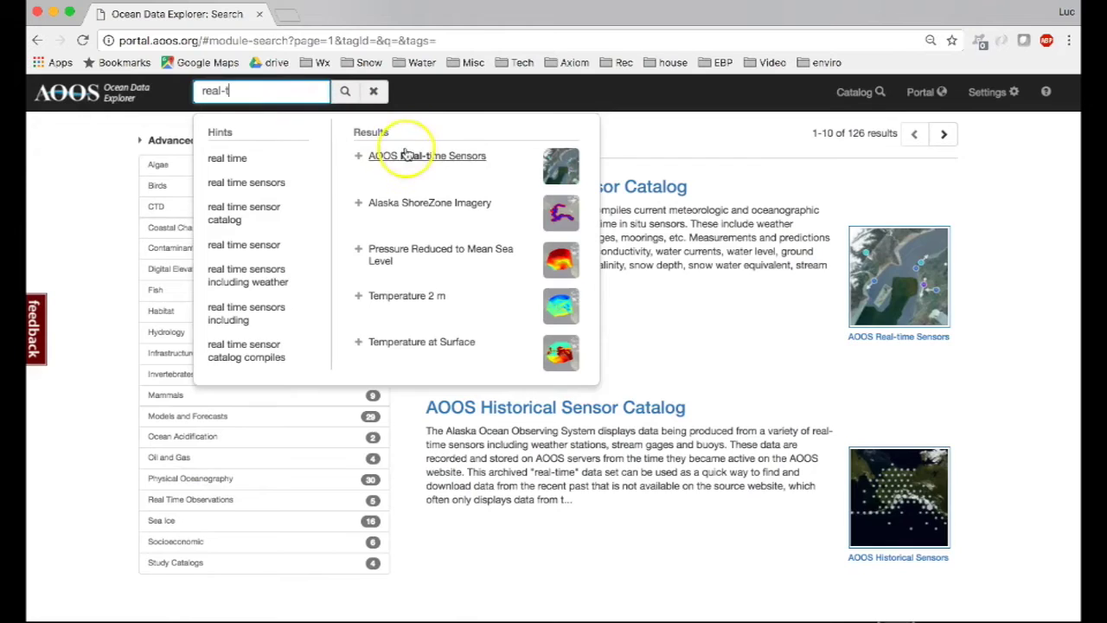
click(406, 155)
click(910, 299)
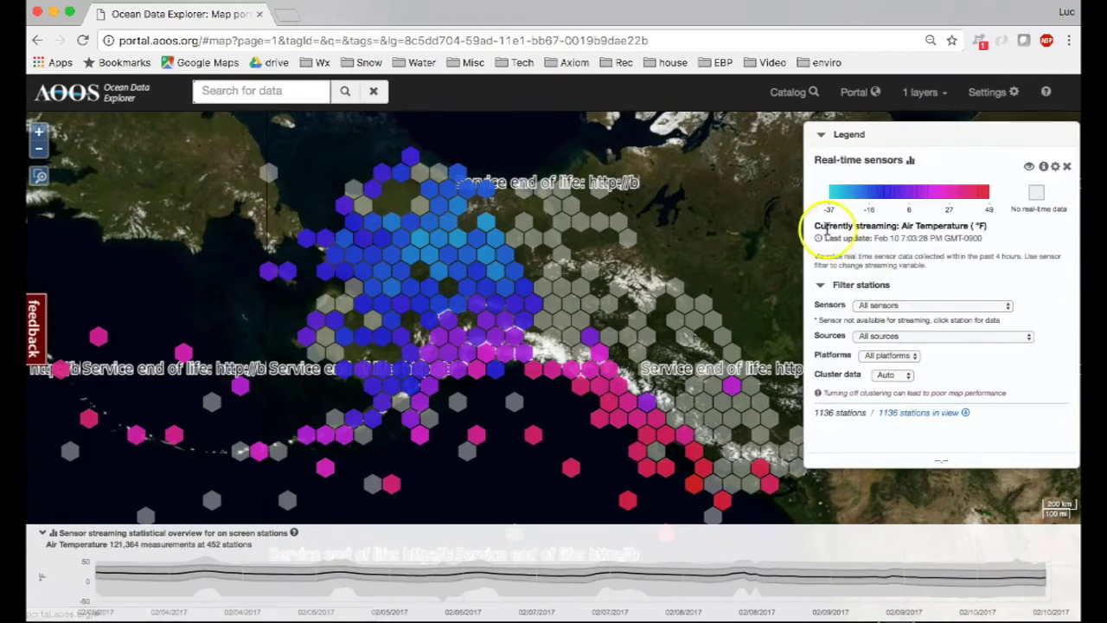
Widen the map view to examine the full extent of the real-time sensor stations around Alaska.
mouse_move(727, 386)
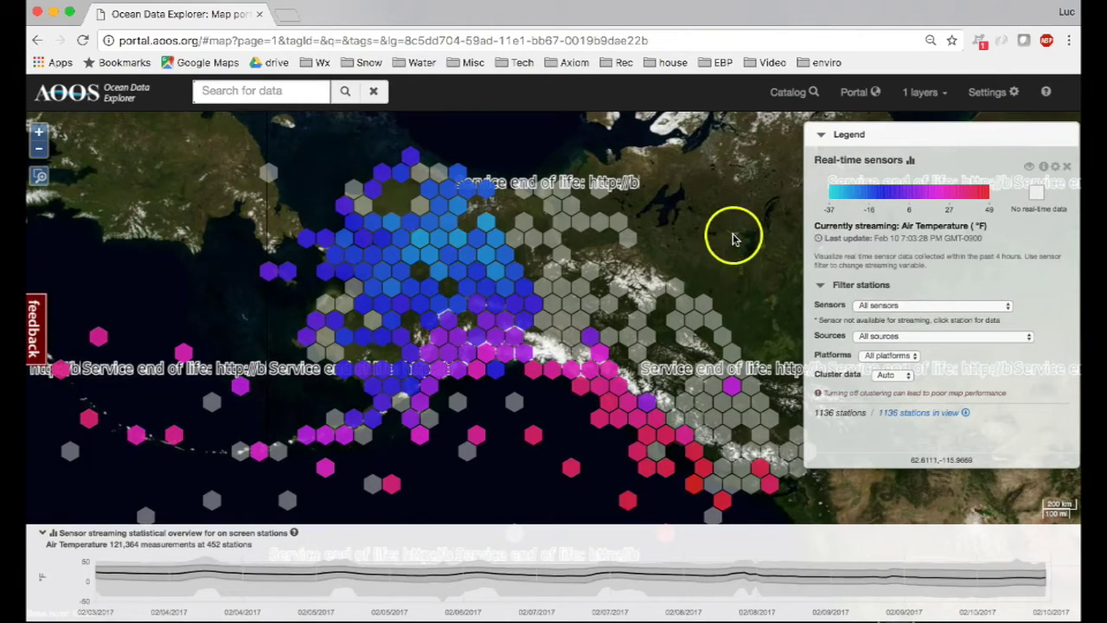
drag(733, 239, 743, 237)
click(39, 150)
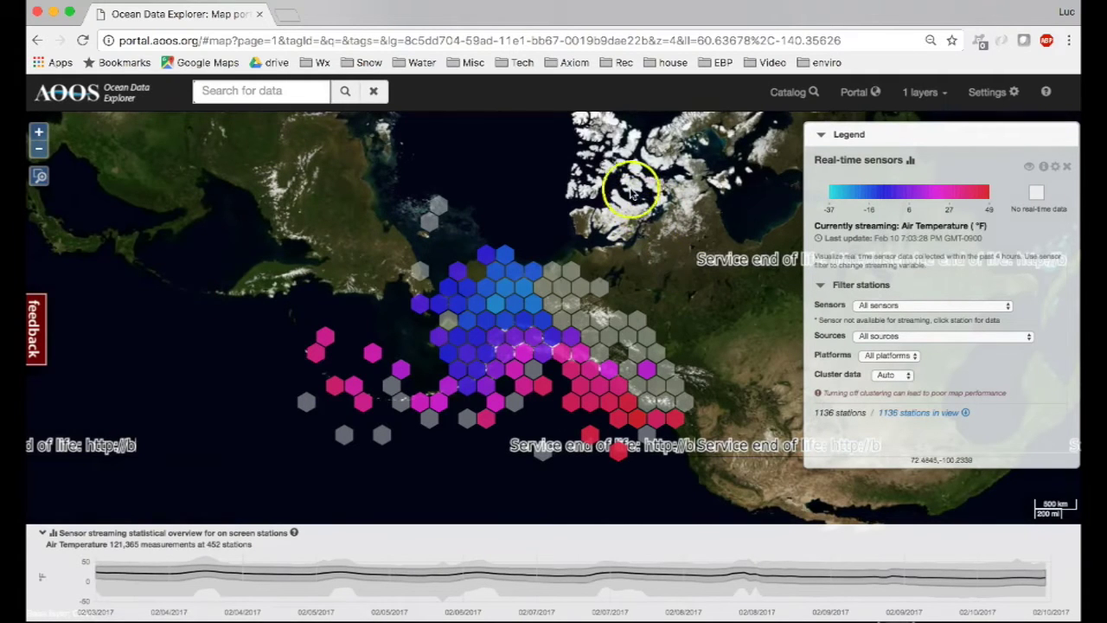
drag(654, 255, 637, 267)
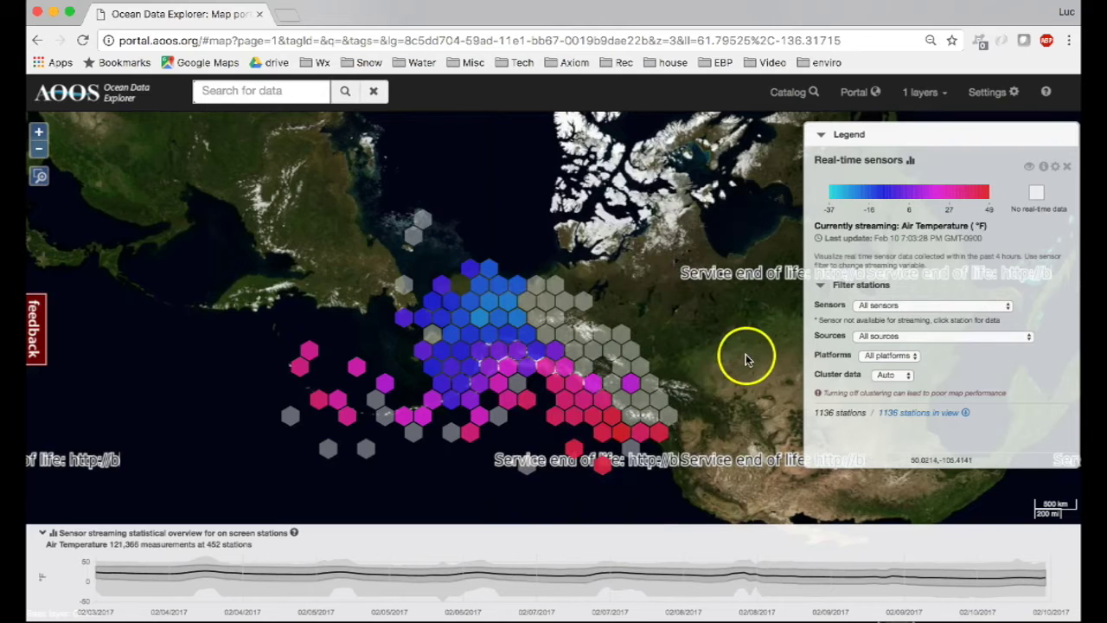
drag(747, 354, 745, 273)
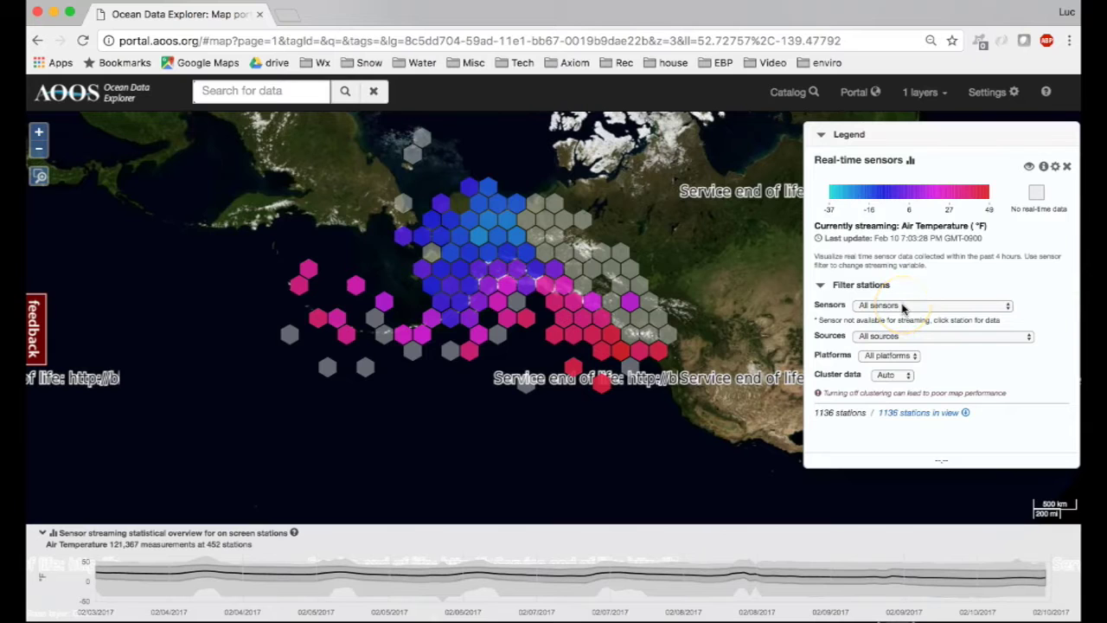
Review the available station sources and the air temperature overview for the on-screen stations, keeping all sources selected.
click(879, 337)
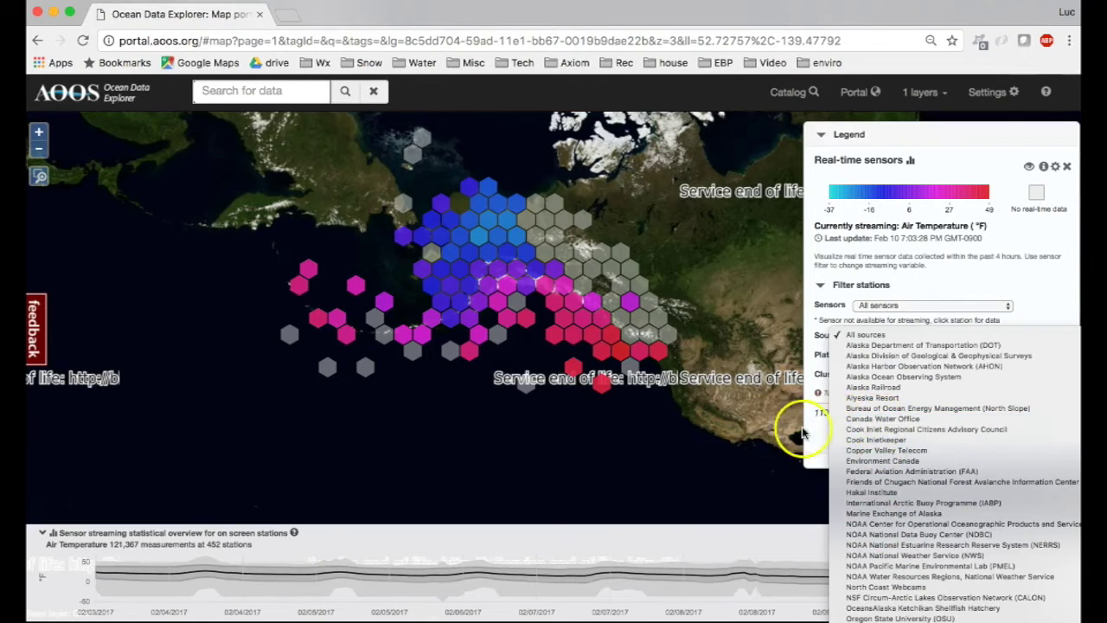
click(765, 437)
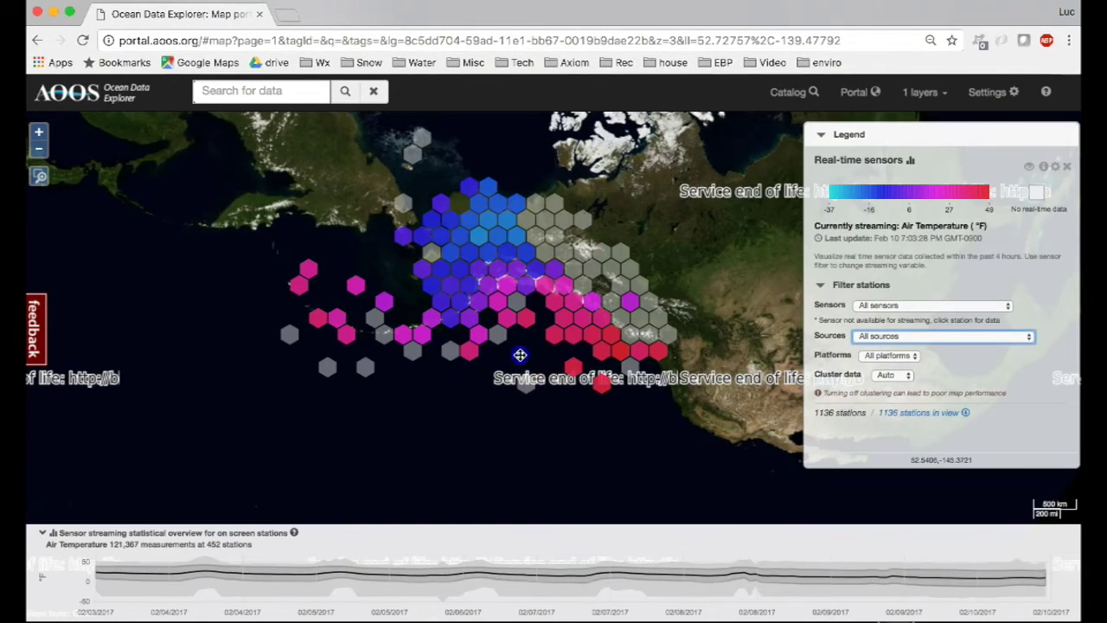
scroll(520, 354, down, 1)
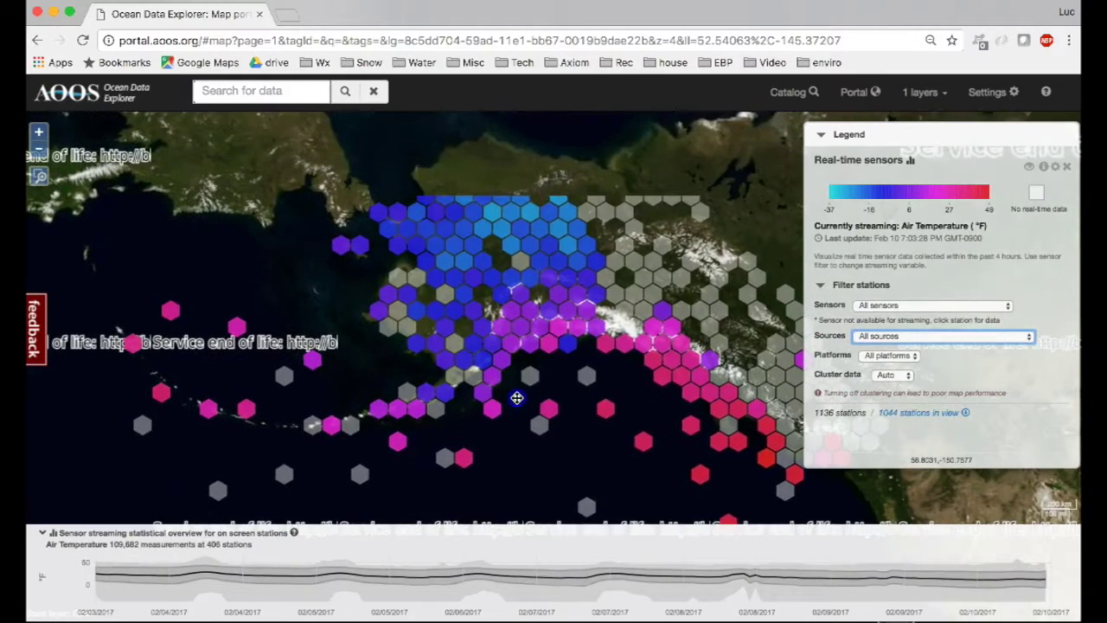
drag(517, 398, 517, 398)
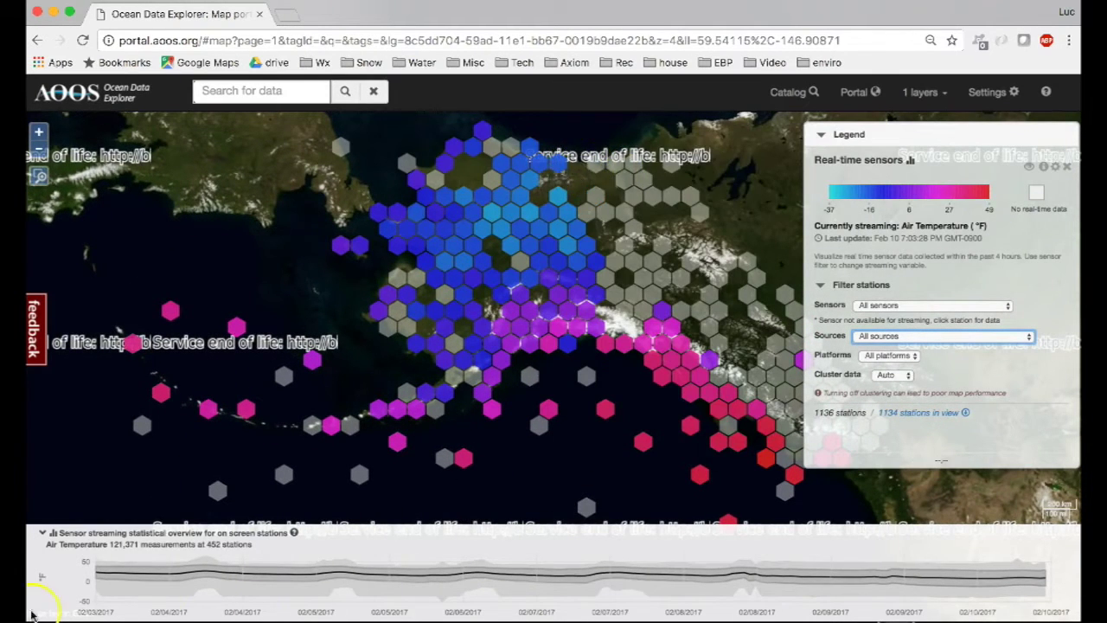
mouse_move(97, 597)
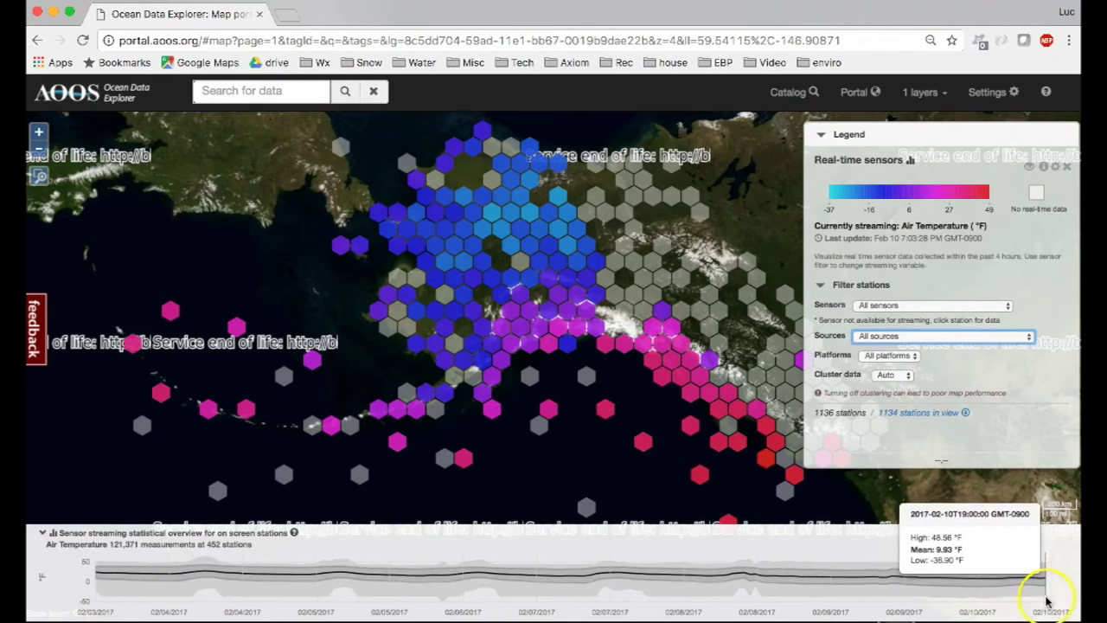
Examine the individual stations around the Kenai Peninsula and the air temperature overview for that area.
double_click(544, 372)
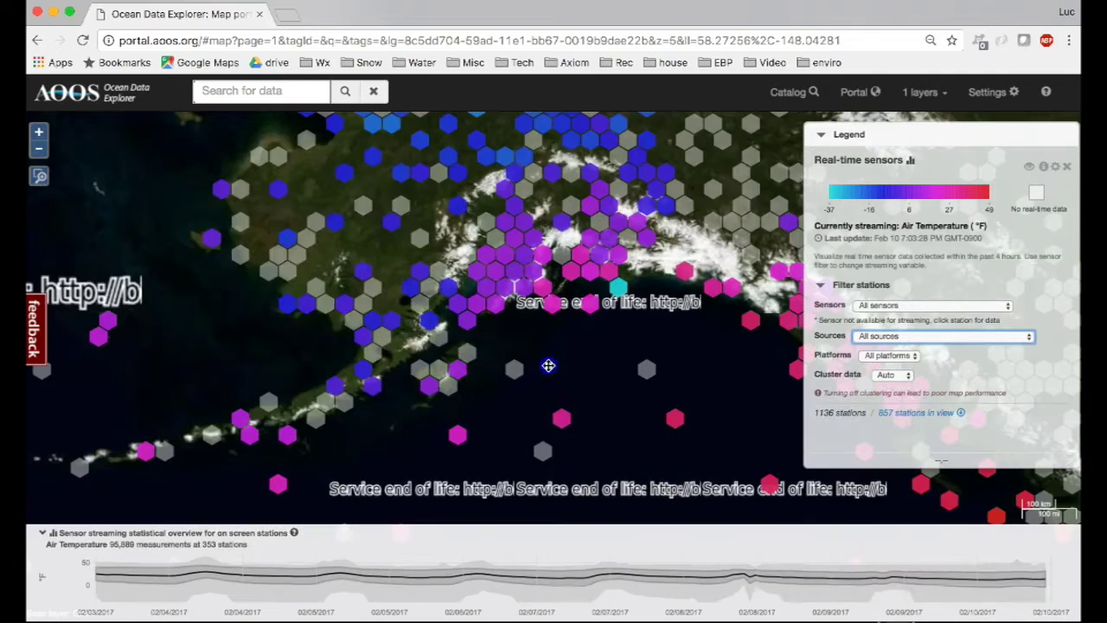
double_click(549, 366)
double_click(484, 268)
drag(483, 268, 583, 398)
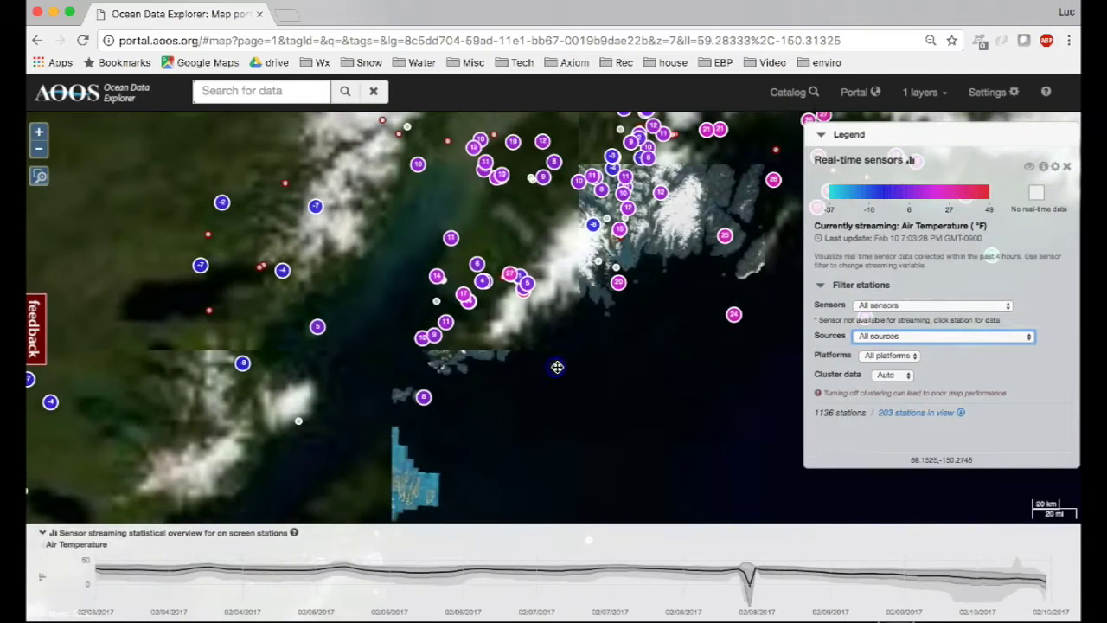
mouse_move(321, 561)
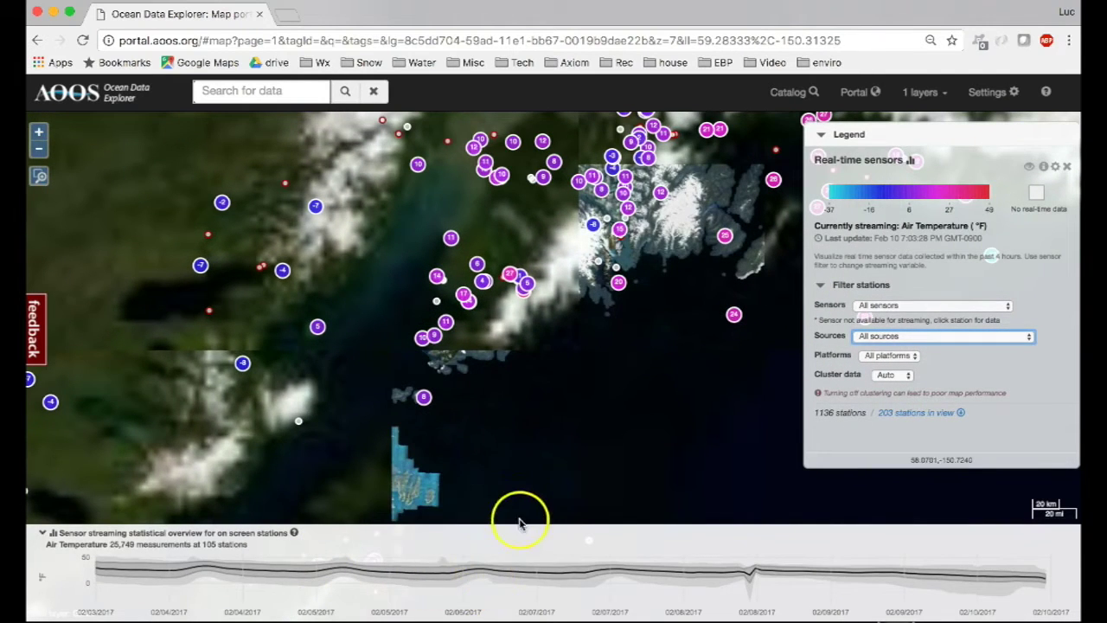
Show the air temperature data of the Ninilchik weather station on the east shore of Cook Inlet.
drag(547, 251, 410, 327)
drag(342, 317, 417, 244)
double_click(421, 292)
drag(400, 333, 396, 245)
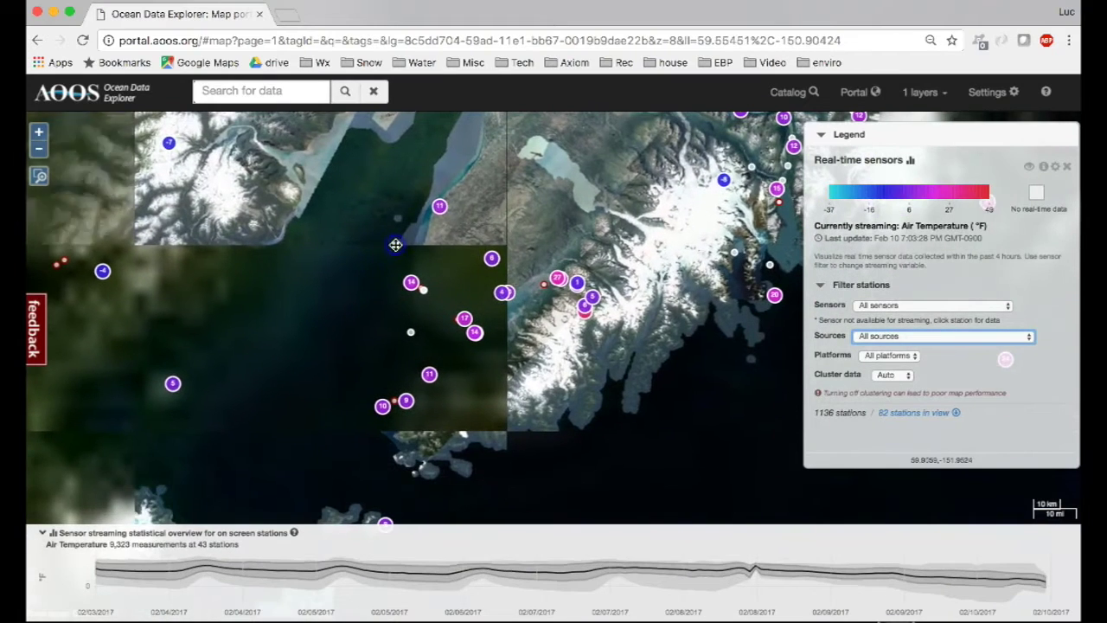
click(440, 207)
click(441, 212)
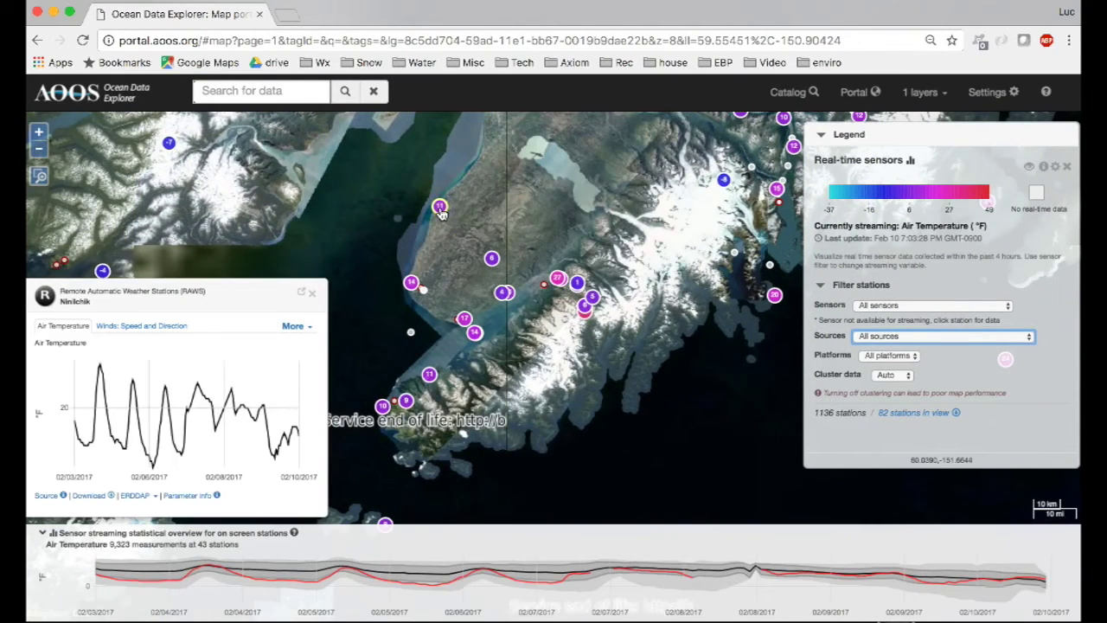
mouse_move(388, 599)
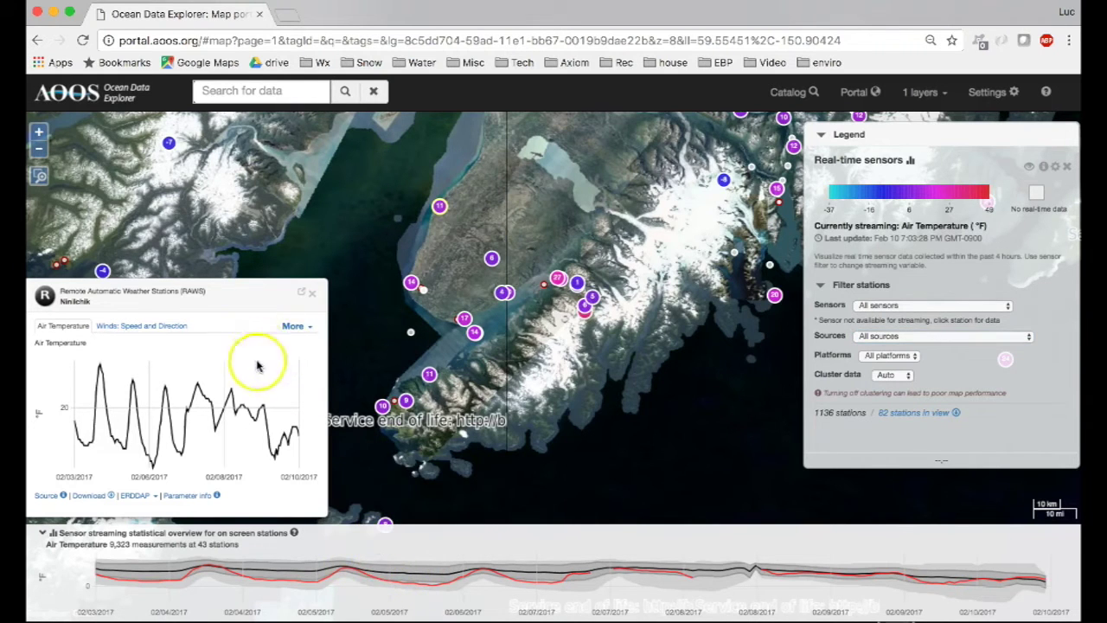
Enlarge the Ninilchik air temperature chart and narrow its time window to about 02/06/2017 through 02/09/2017.
click(300, 295)
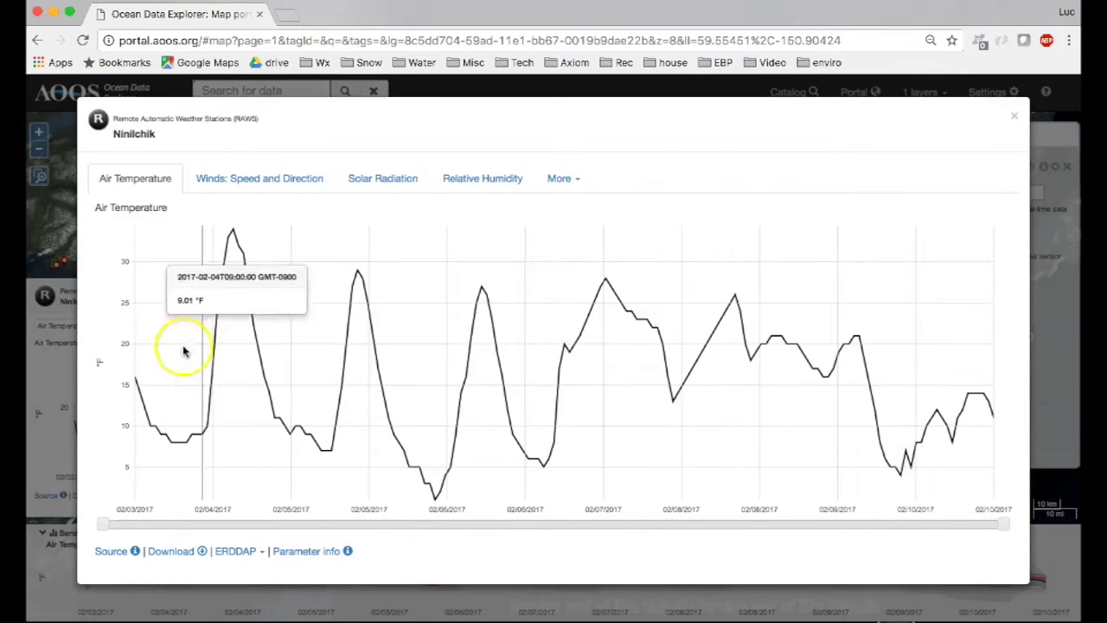
drag(101, 523, 581, 523)
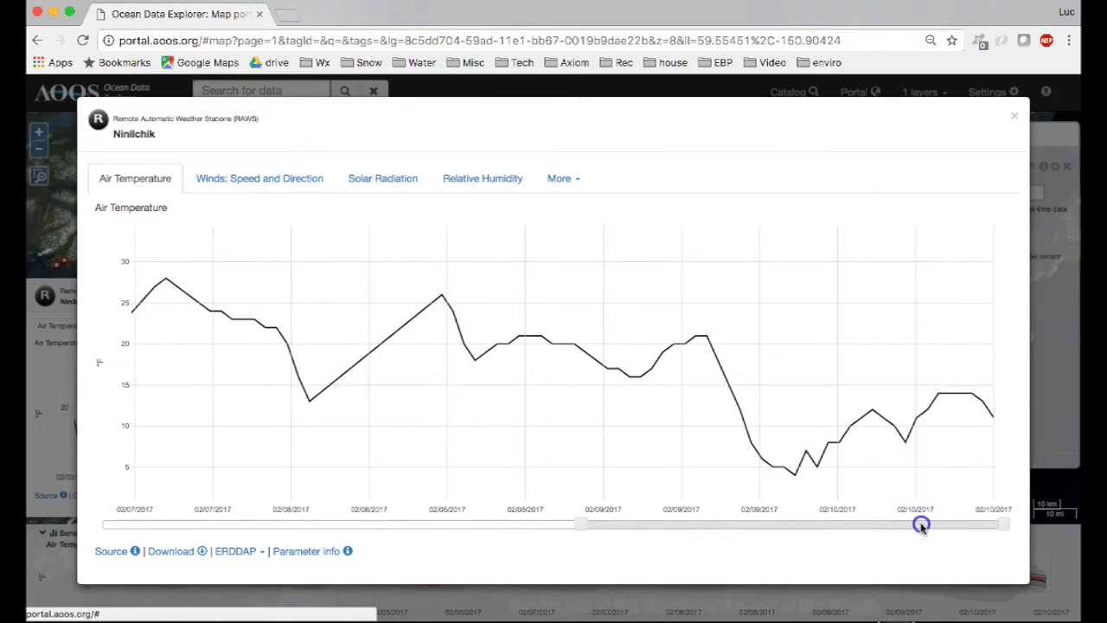
drag(922, 526, 744, 531)
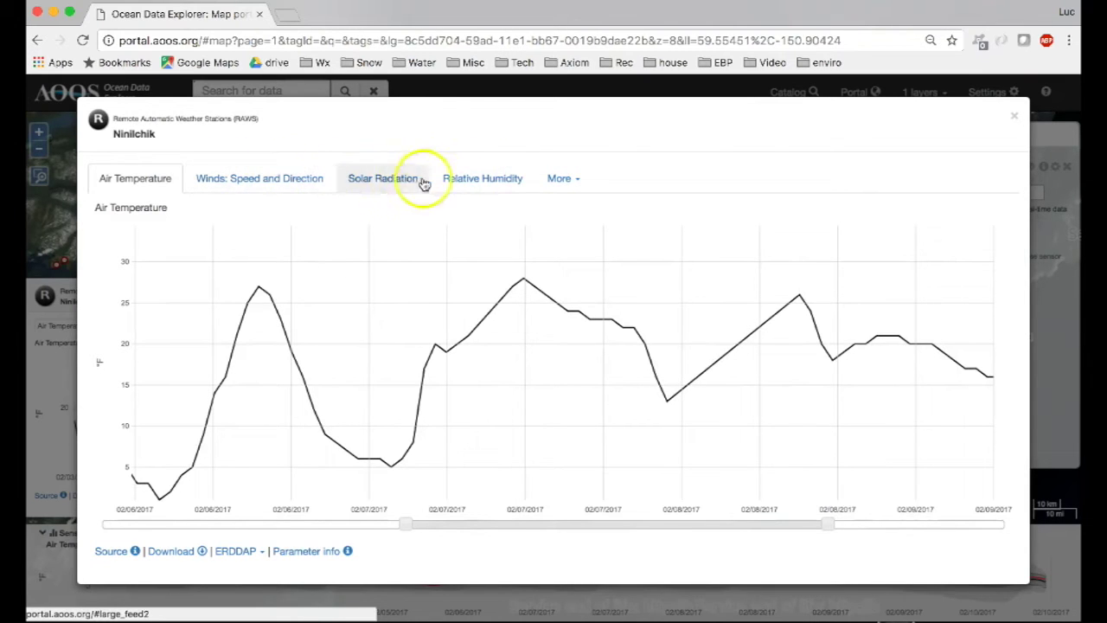
View Ninilchik's wind speed and direction for about 02/08/2017 through 02/10/2017, and close the station's charts.
click(312, 179)
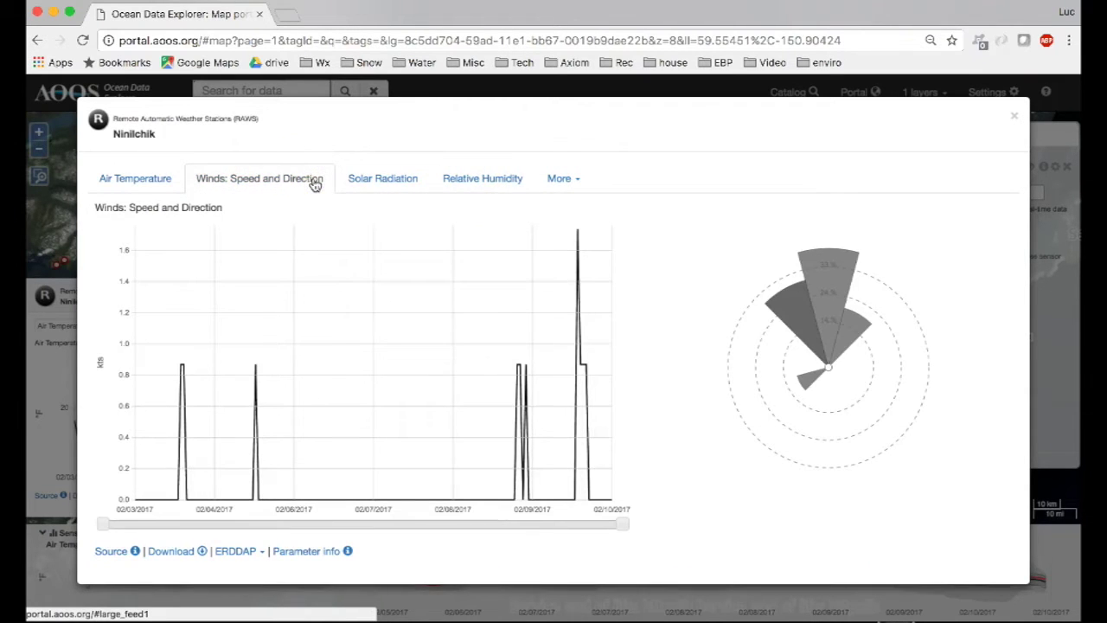
drag(102, 526, 439, 523)
drag(338, 524, 215, 535)
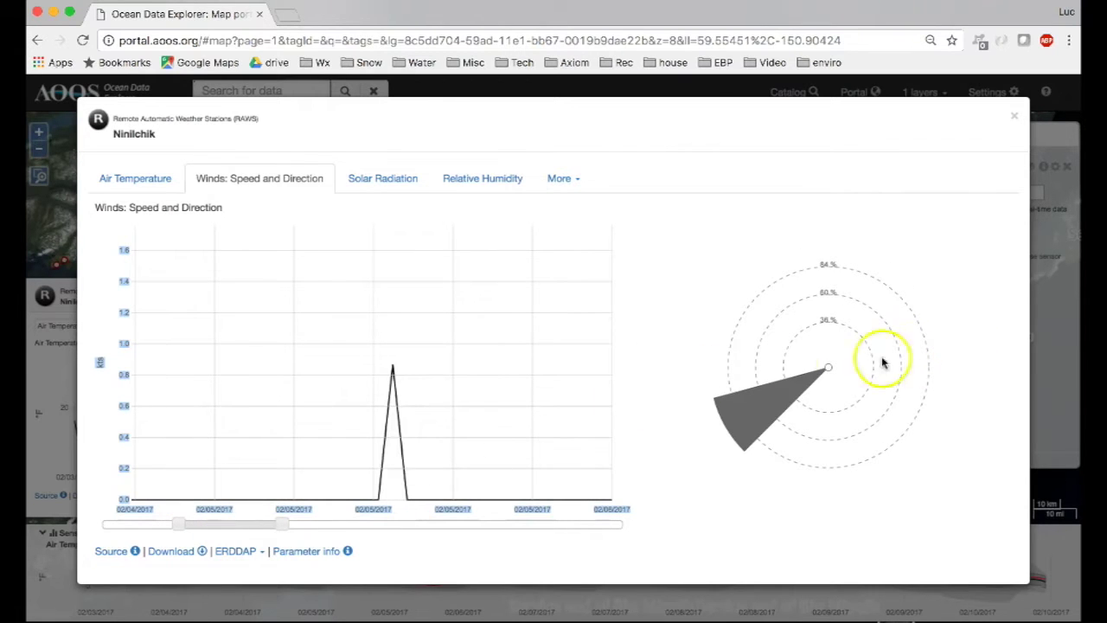
drag(259, 524, 551, 531)
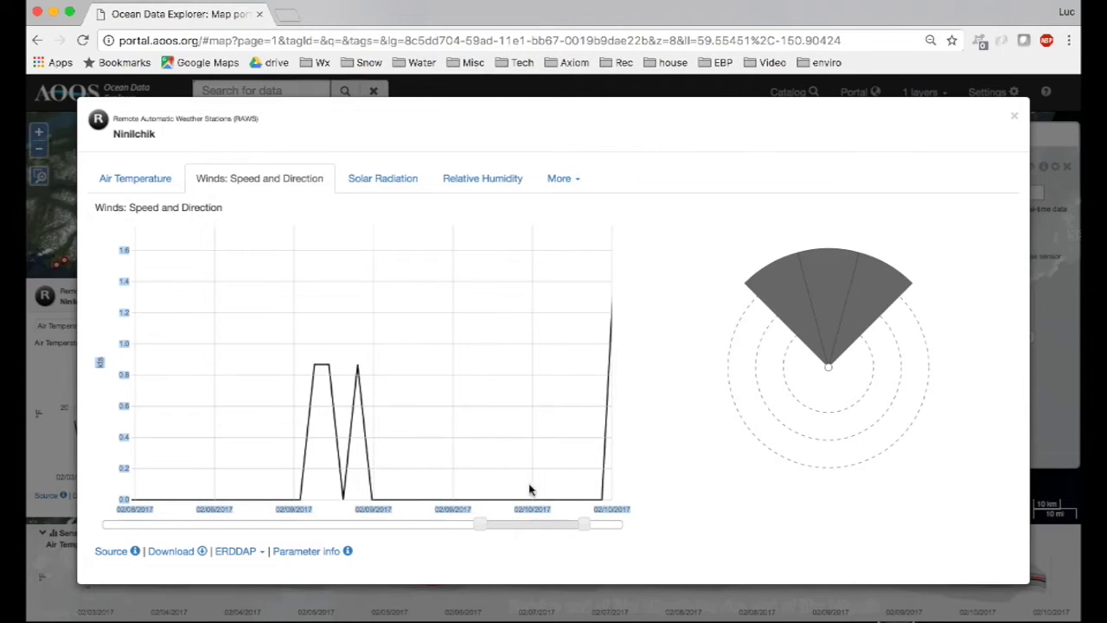
click(1018, 118)
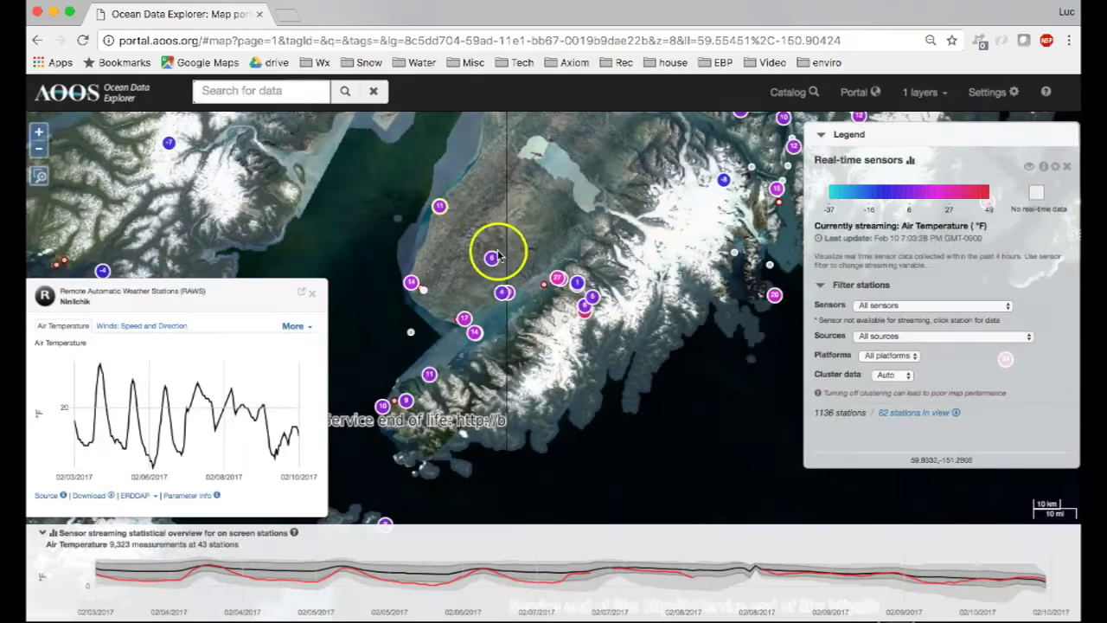
click(313, 296)
Look over the stations across southwest Alaska, from Cook Inlet to the river delta around Bethel.
drag(329, 299, 508, 303)
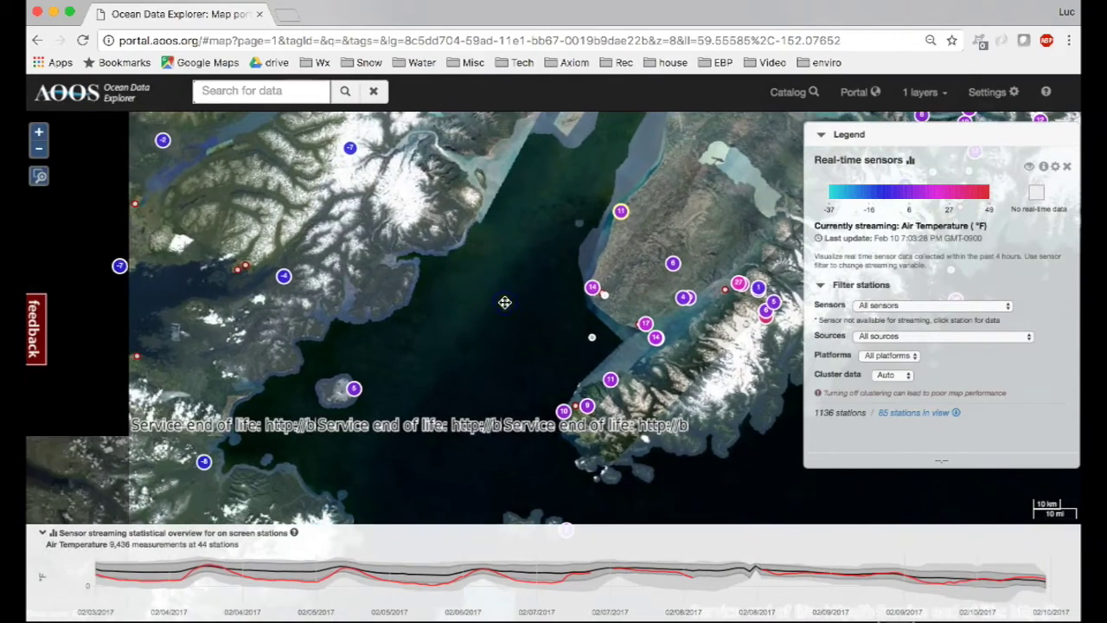
click(39, 149)
click(39, 149)
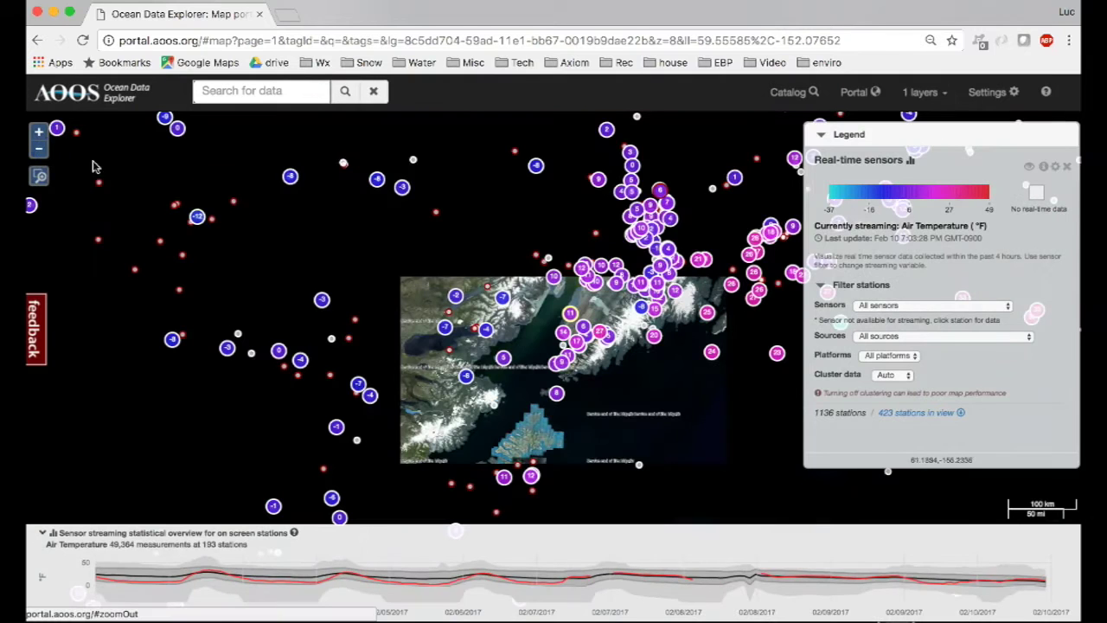
drag(430, 284, 483, 228)
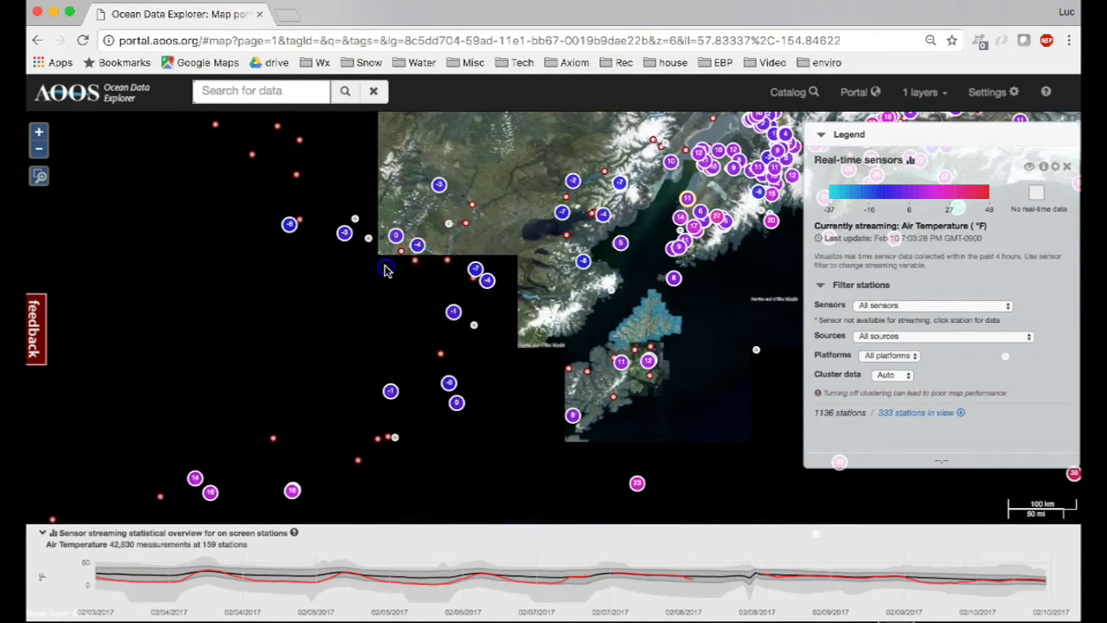
click(41, 131)
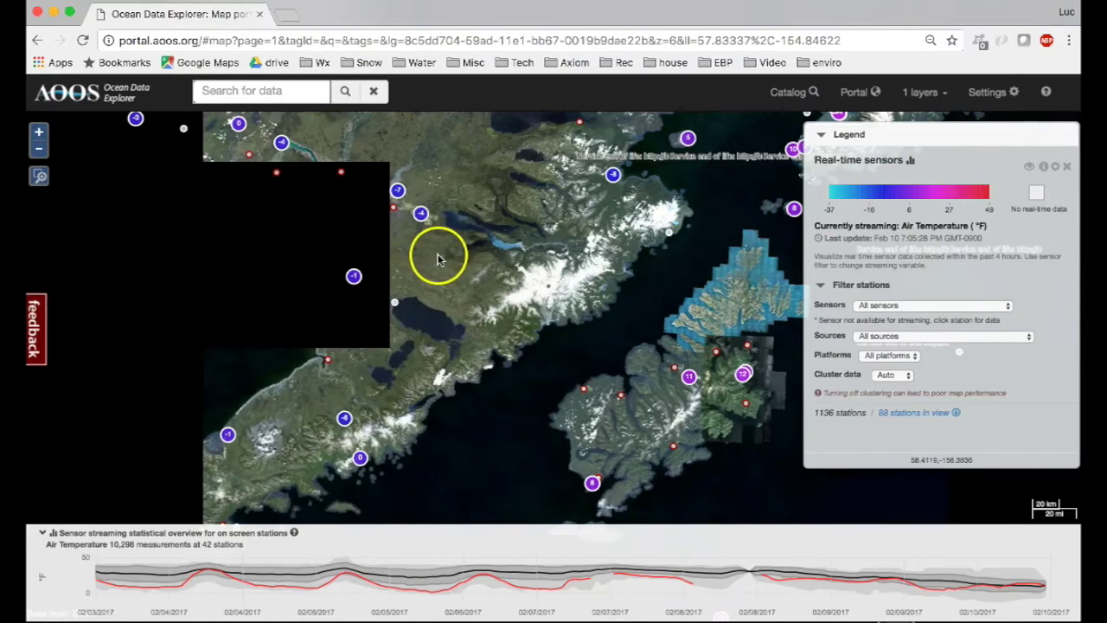
drag(417, 259, 620, 321)
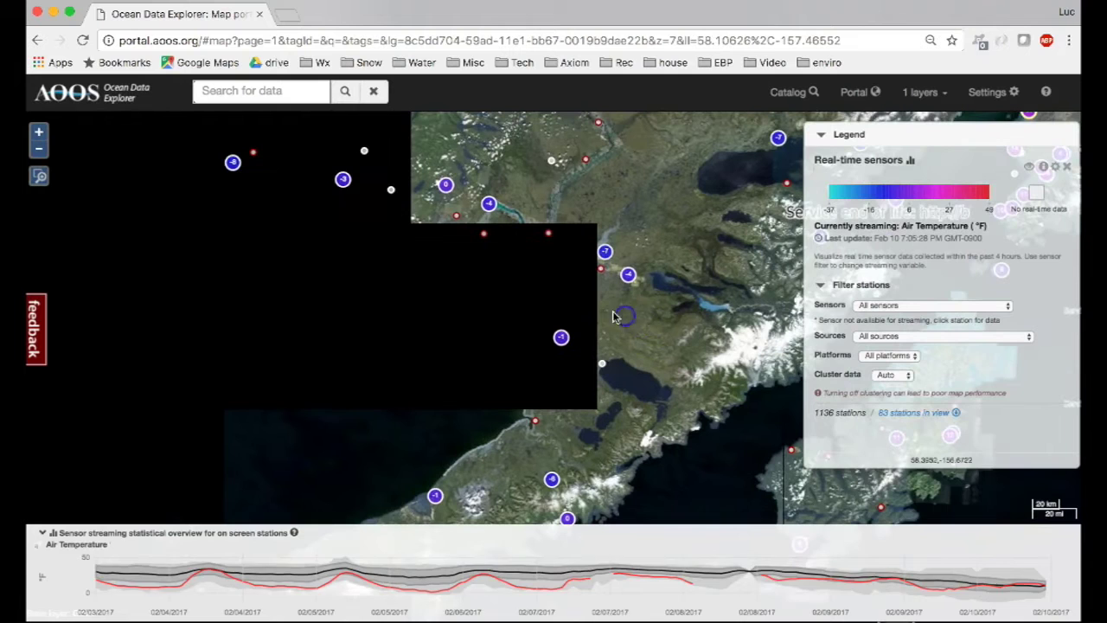
drag(553, 203, 422, 294)
click(40, 132)
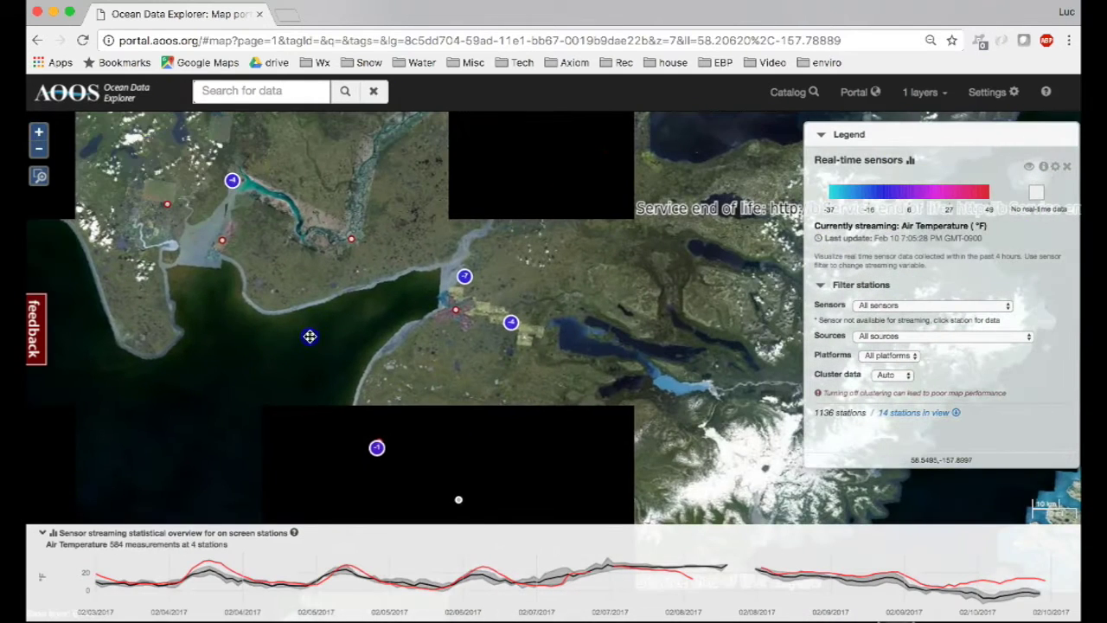
drag(424, 223, 703, 312)
drag(291, 173, 445, 361)
drag(385, 248, 462, 341)
drag(415, 251, 452, 303)
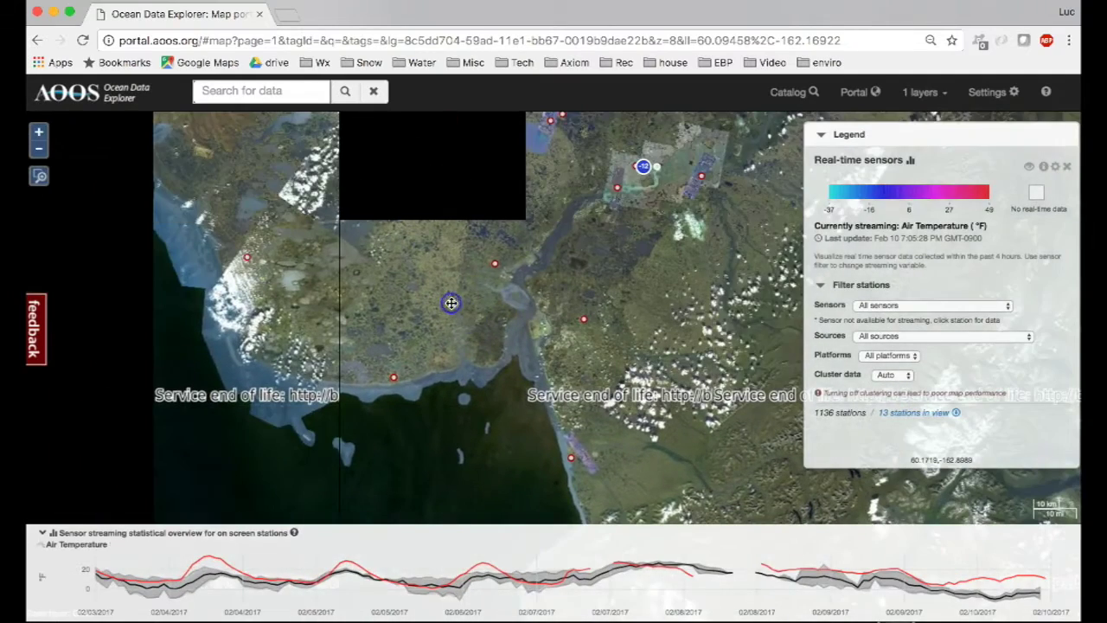
drag(586, 230, 482, 300)
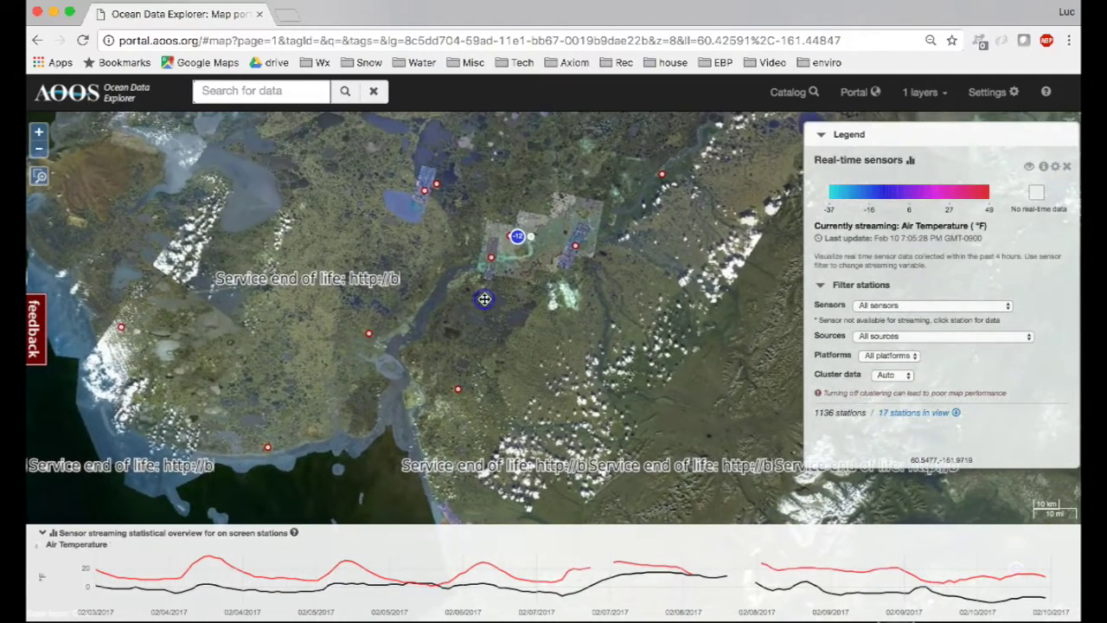
Filter the stations by the Winds: Speed and Direction sensor.
click(888, 307)
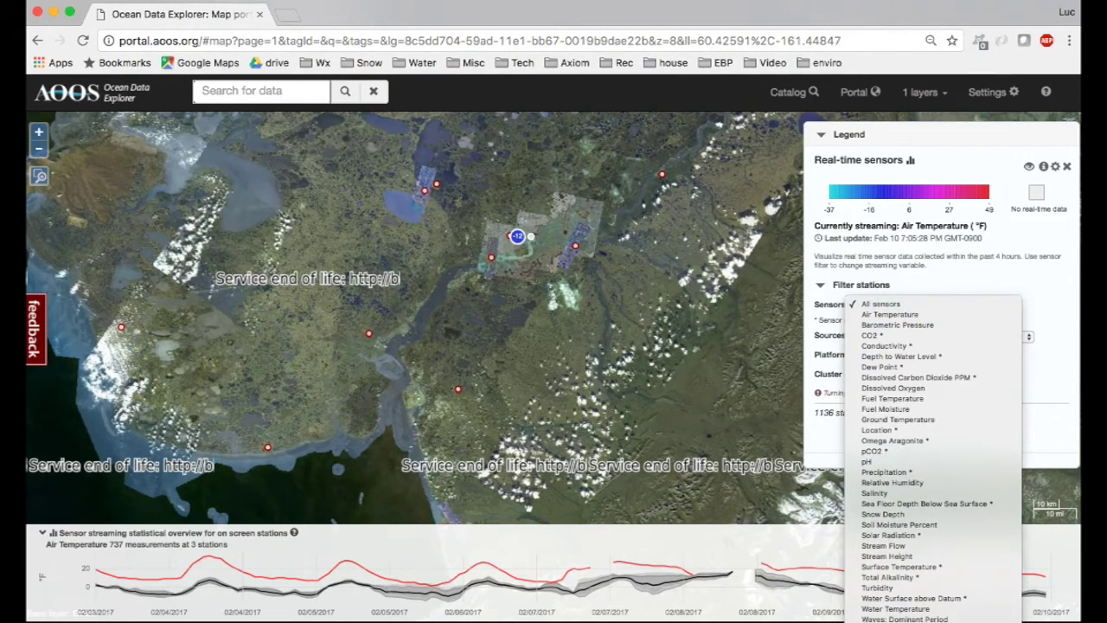
click(900, 617)
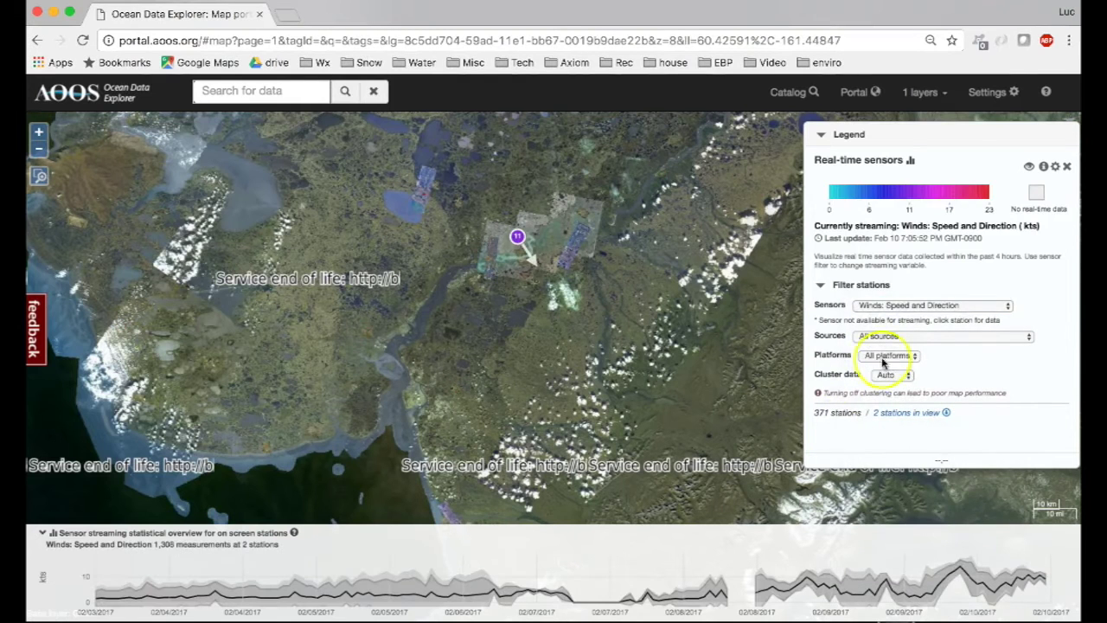
Filter the stations by the WebCam sensor and view the Bethel, Napakiak, Nunapitchuk and Kasigluk webcams.
click(892, 307)
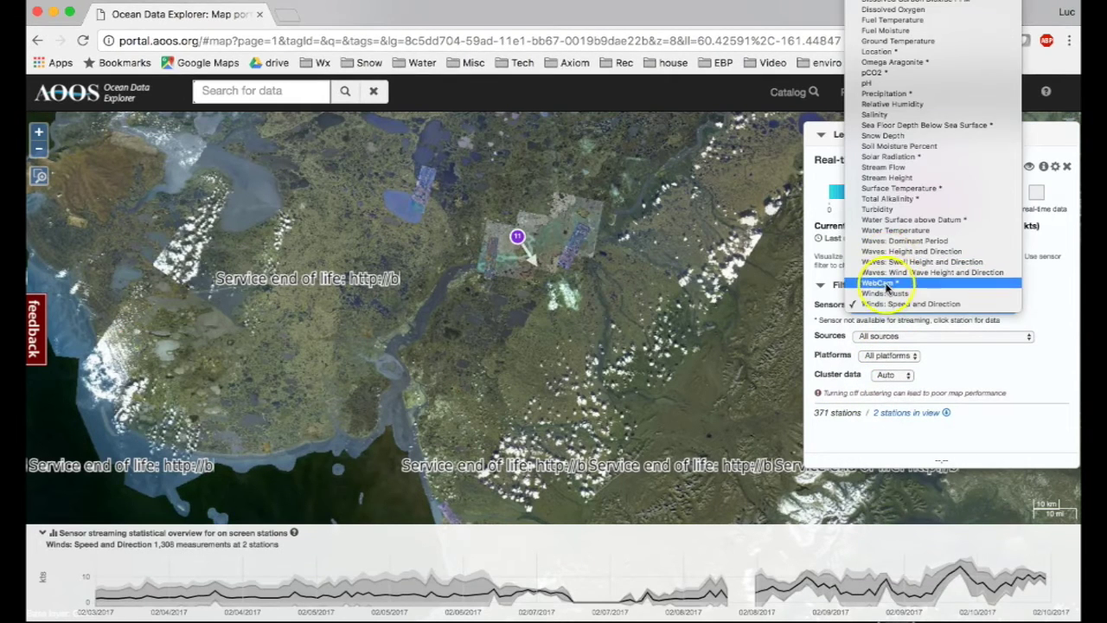
click(885, 283)
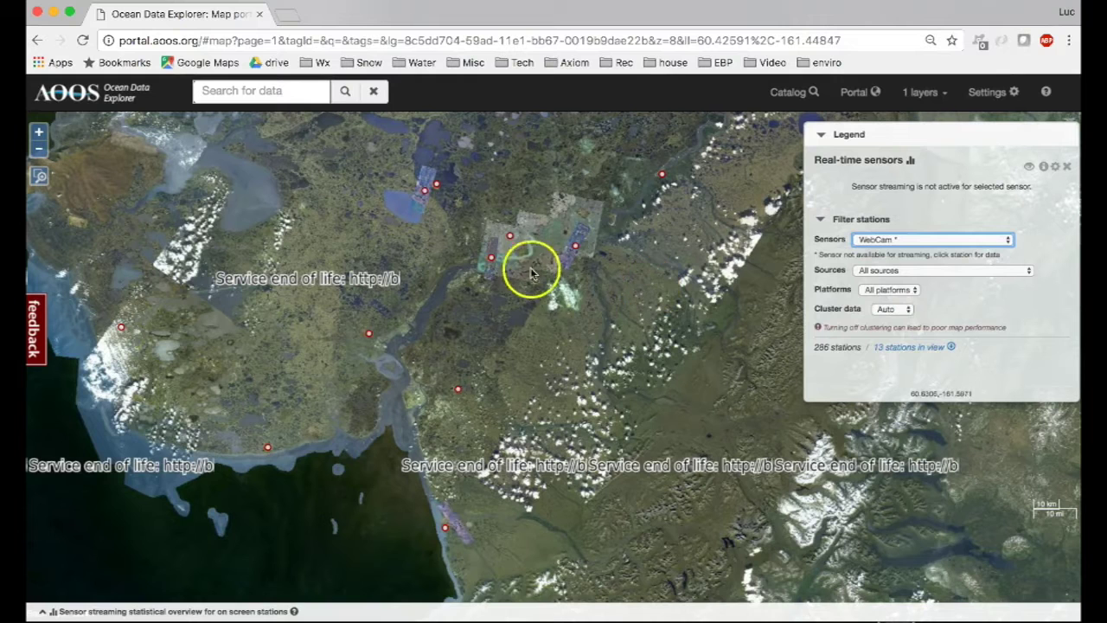
click(511, 236)
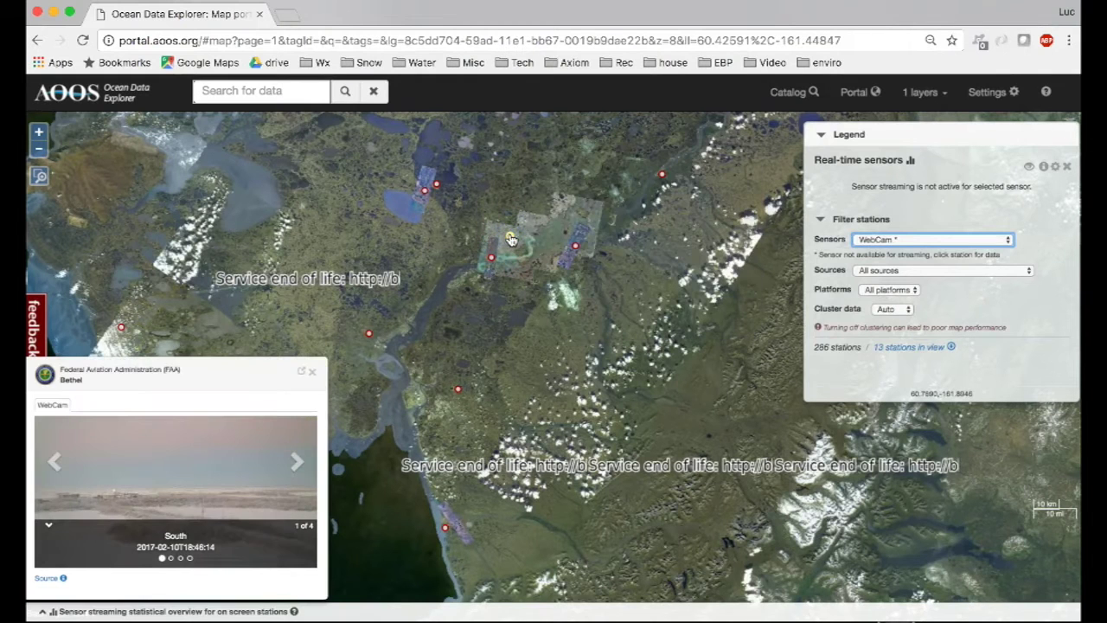
click(491, 263)
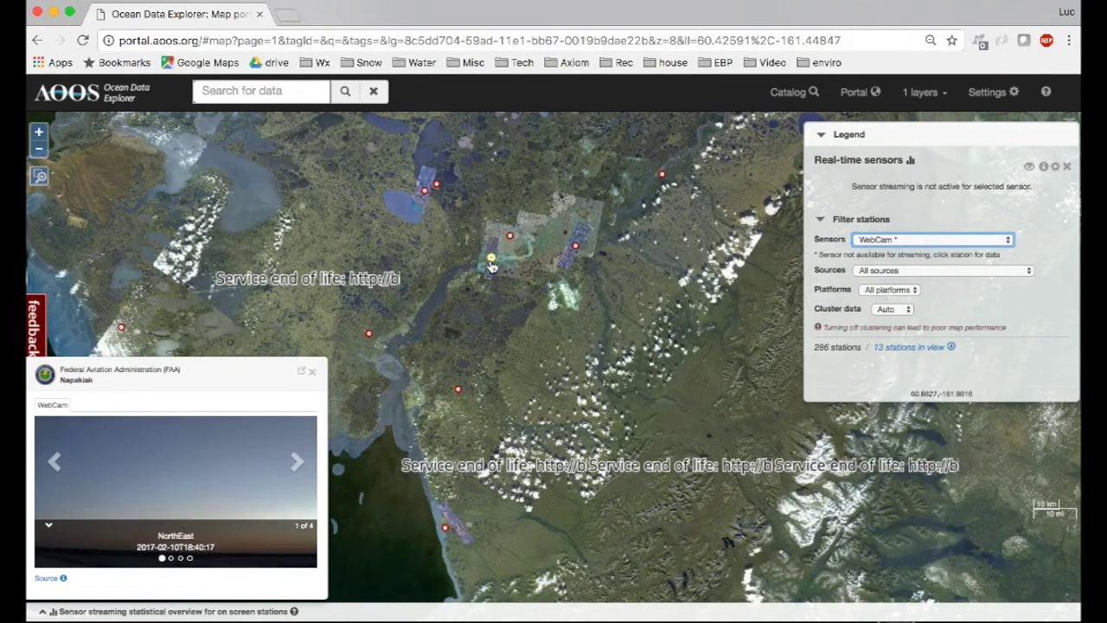
click(437, 187)
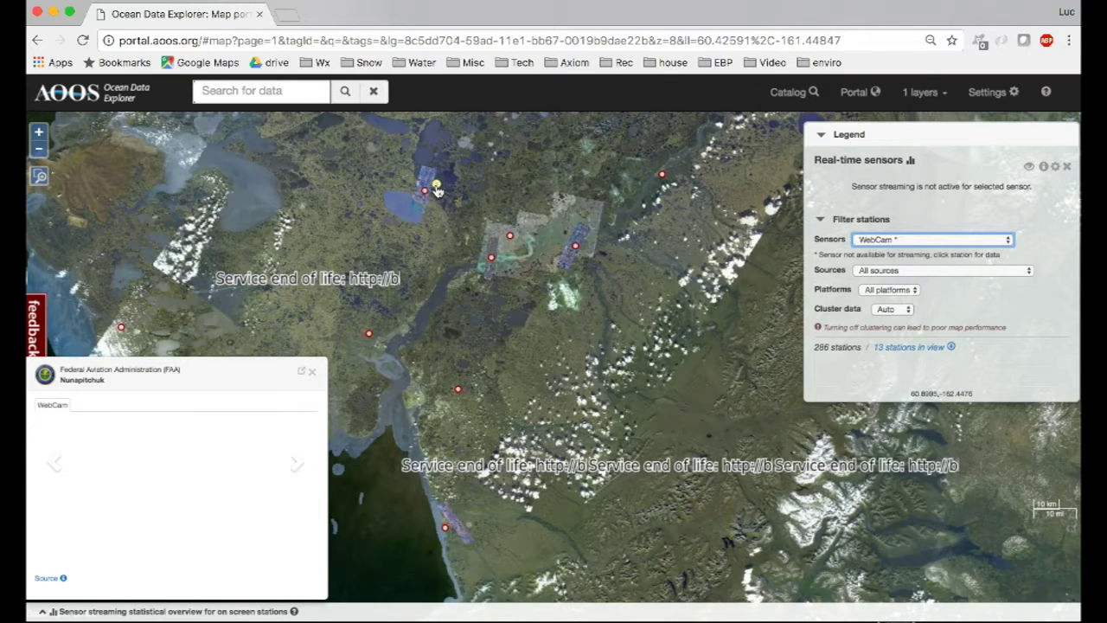
click(422, 199)
click(458, 265)
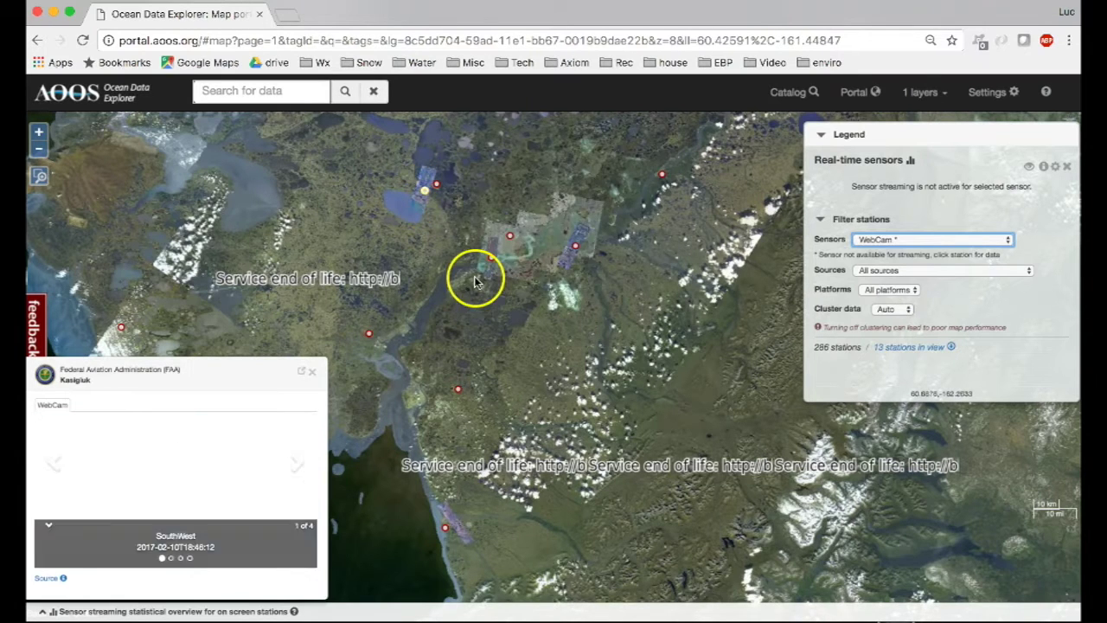
View the Kasigluk webcam image at full size, and close the station's webcam.
click(304, 371)
scroll(585, 378, down, 3)
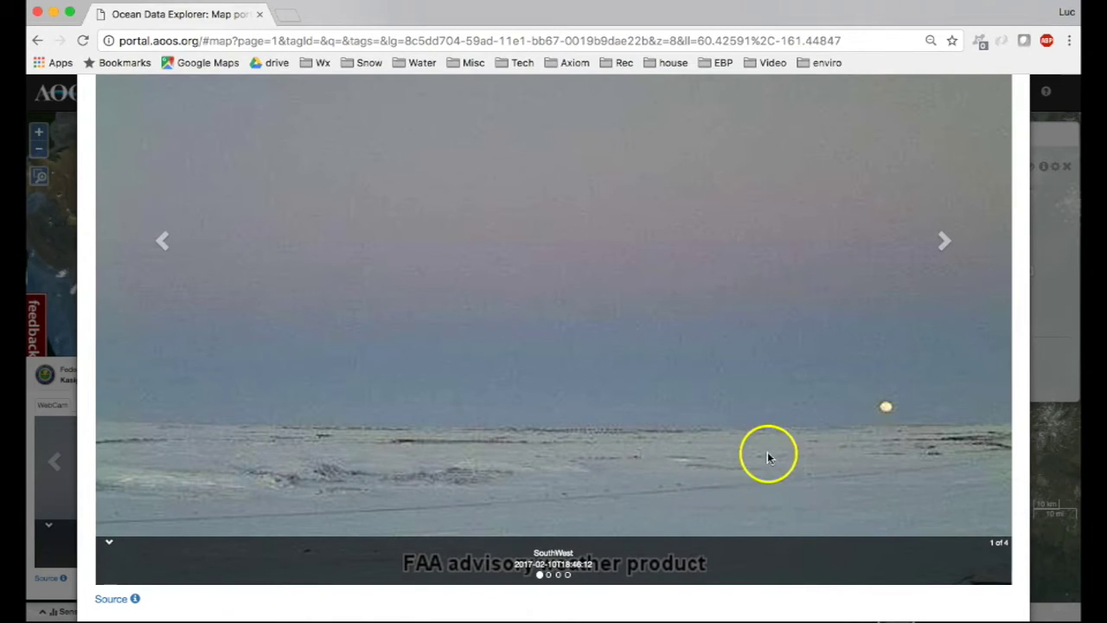
key(Escape)
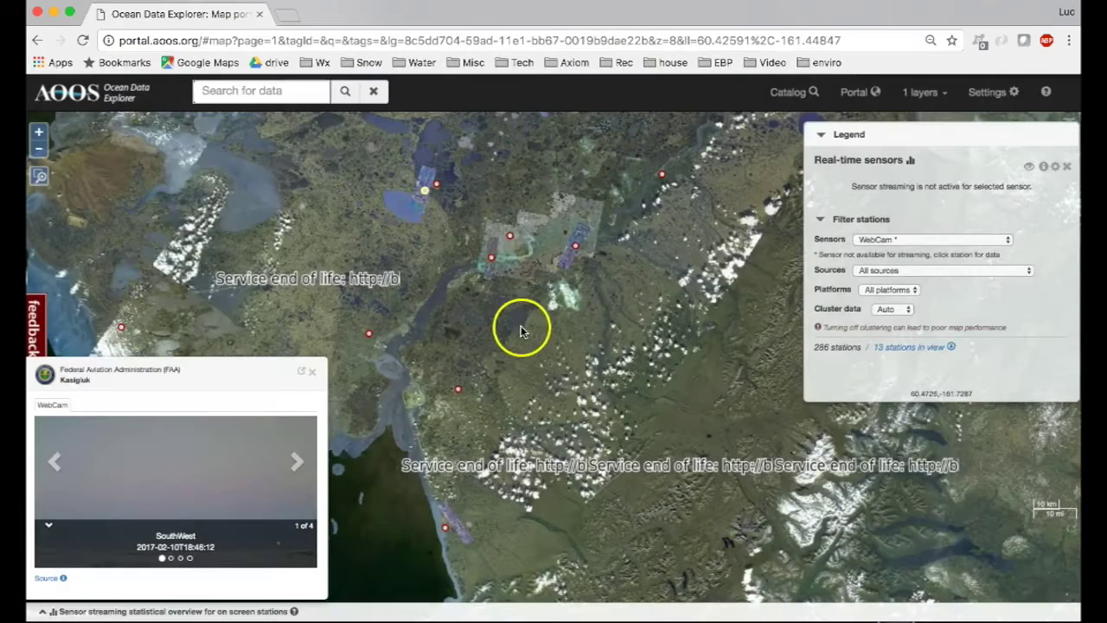
drag(516, 291, 506, 331)
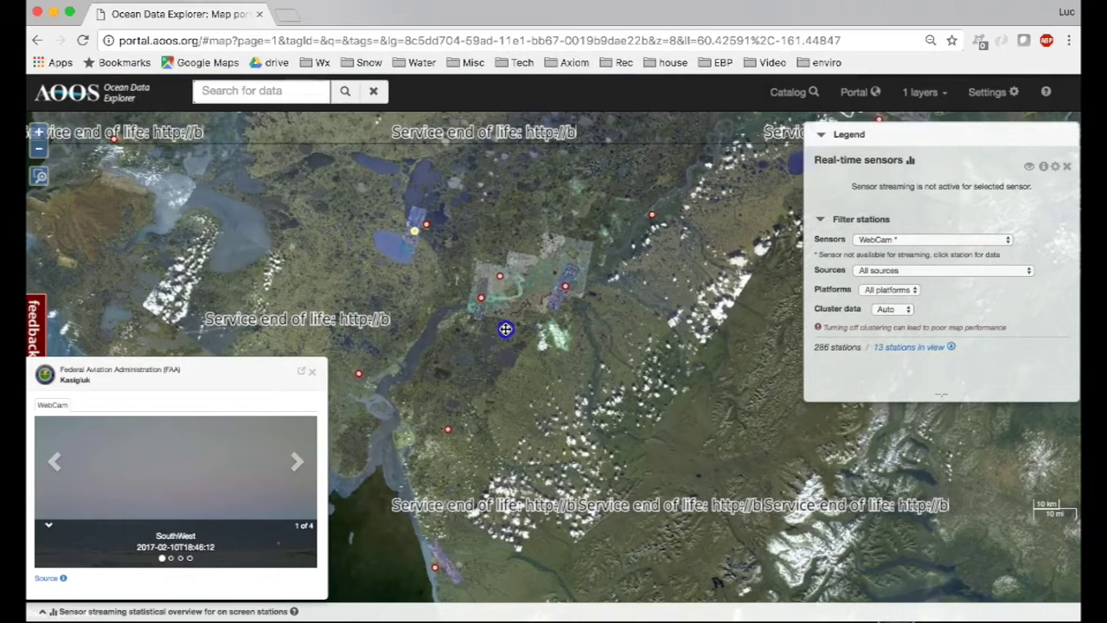
click(313, 372)
Filter the stations by Winds: Speed and Direction and enlarge the Bethel Airport wind chart.
click(900, 241)
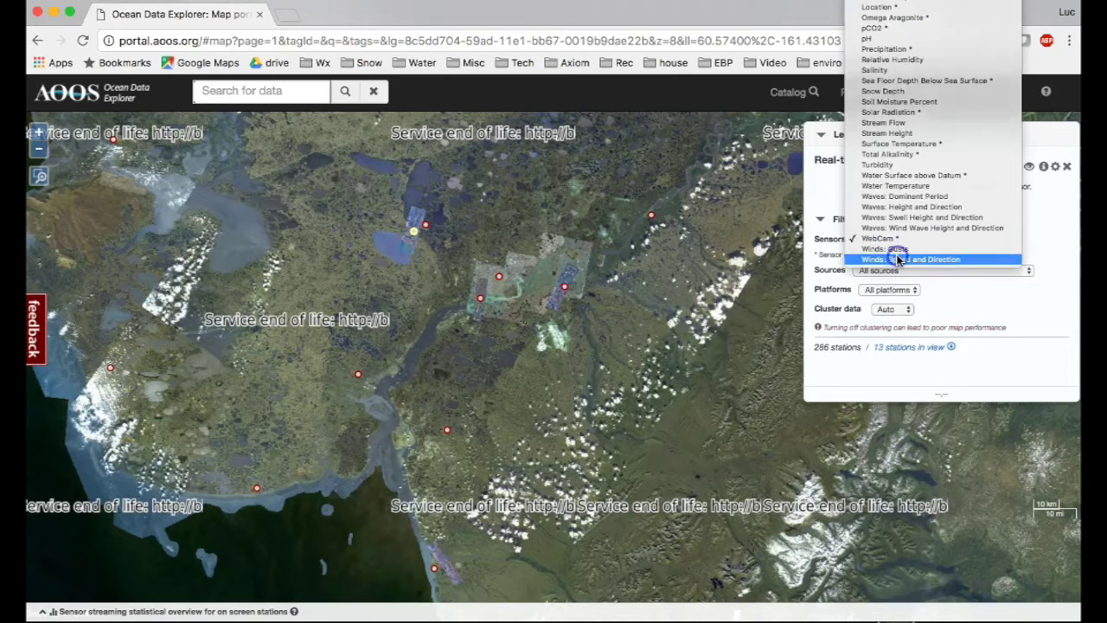
click(900, 258)
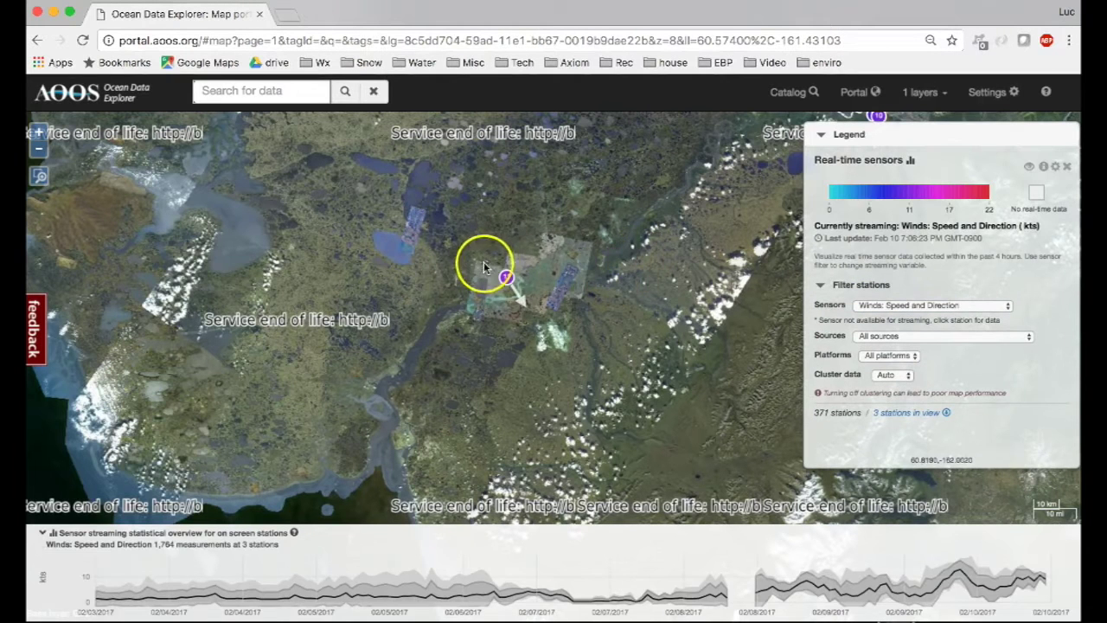
click(507, 277)
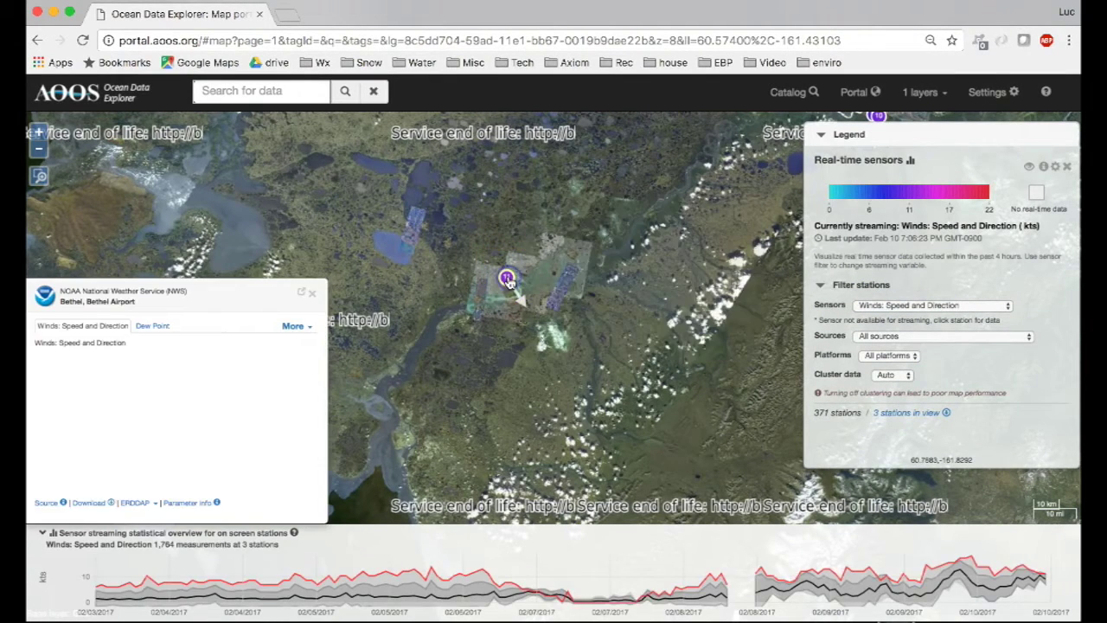
click(302, 296)
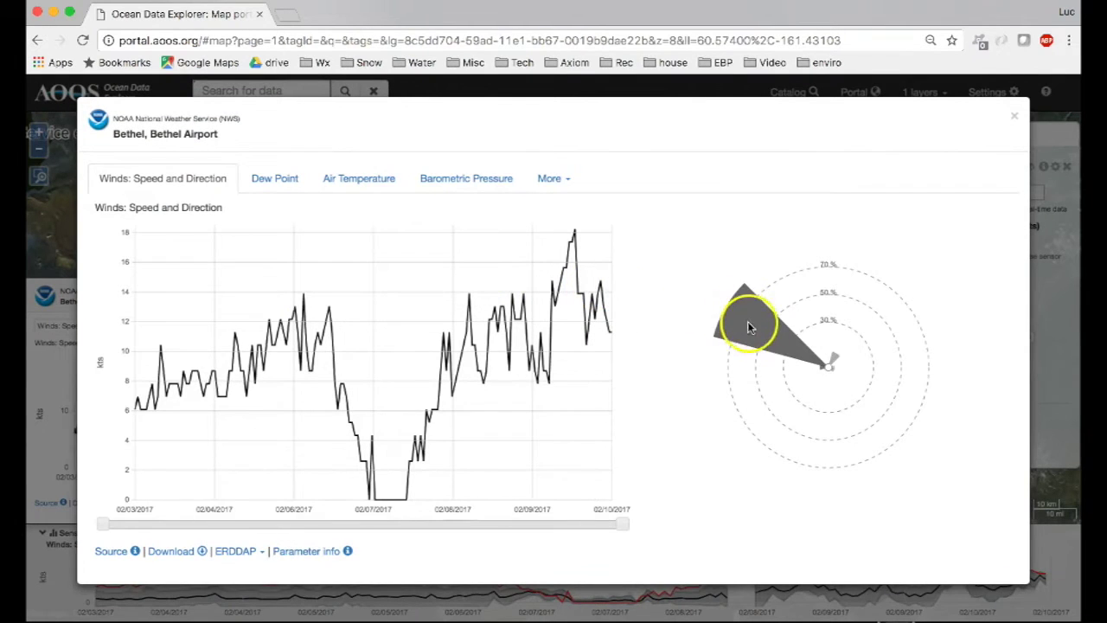
View Bethel Airport's winds for 02/07/2017 and for about 02/09/2017 through 02/10/2017, and close the enlarged chart.
drag(100, 530, 374, 516)
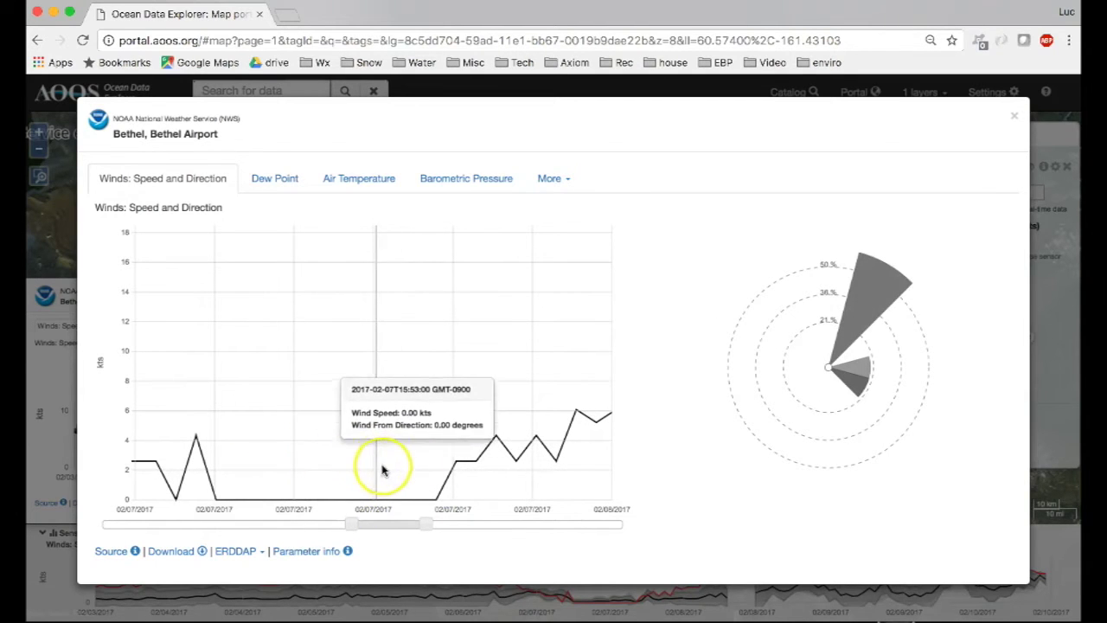
drag(389, 519, 610, 567)
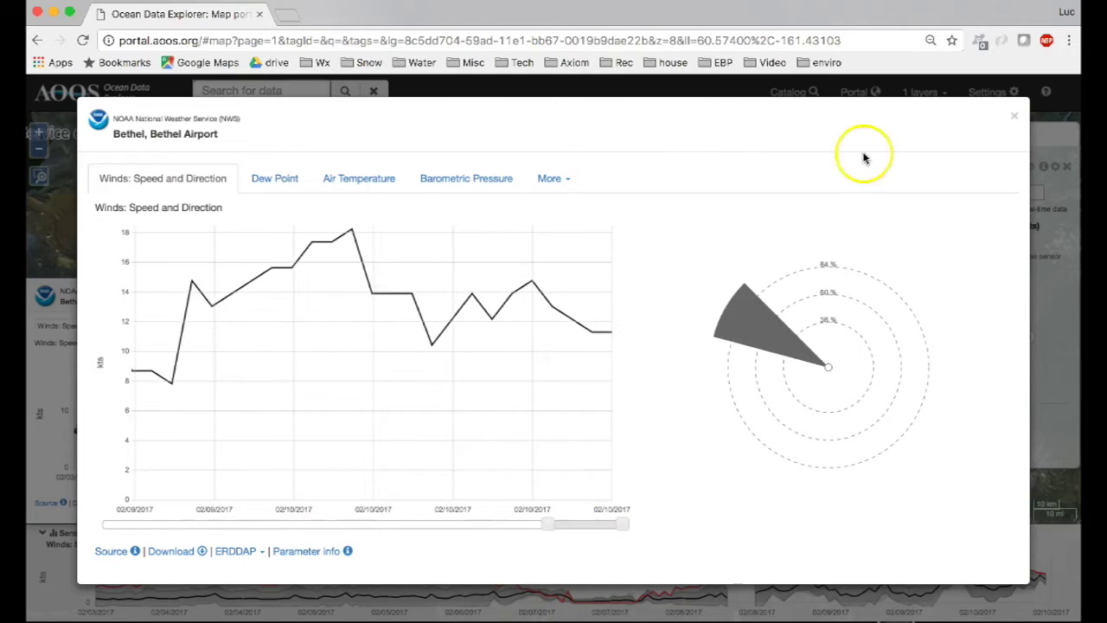
click(1016, 118)
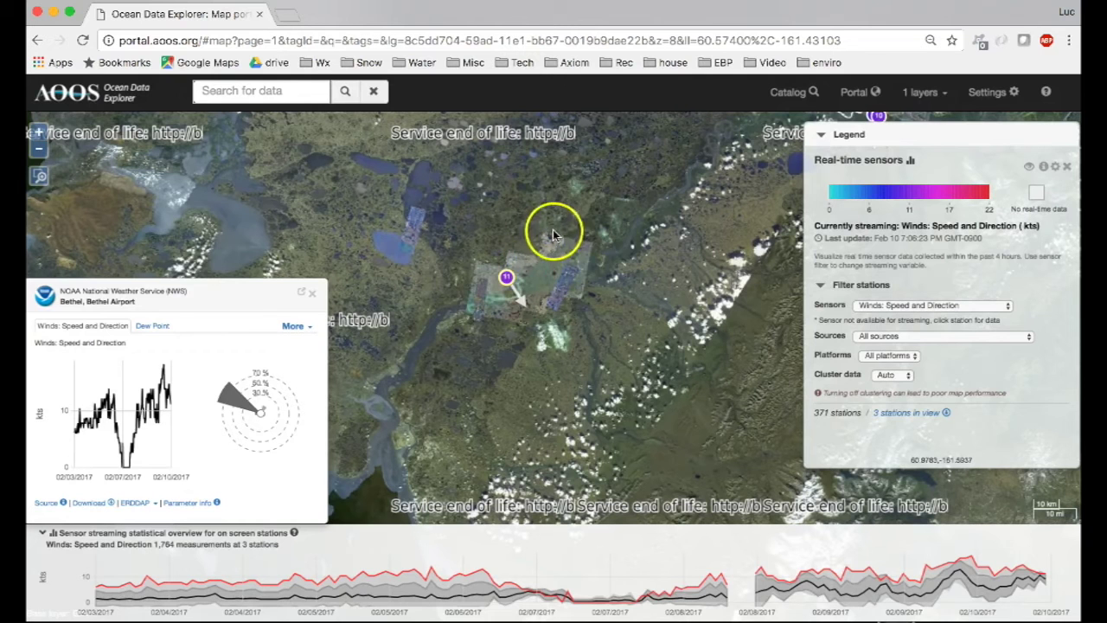
Close the Bethel Airport station's charts and bring the wind stations across all of Alaska into view.
drag(506, 298, 521, 215)
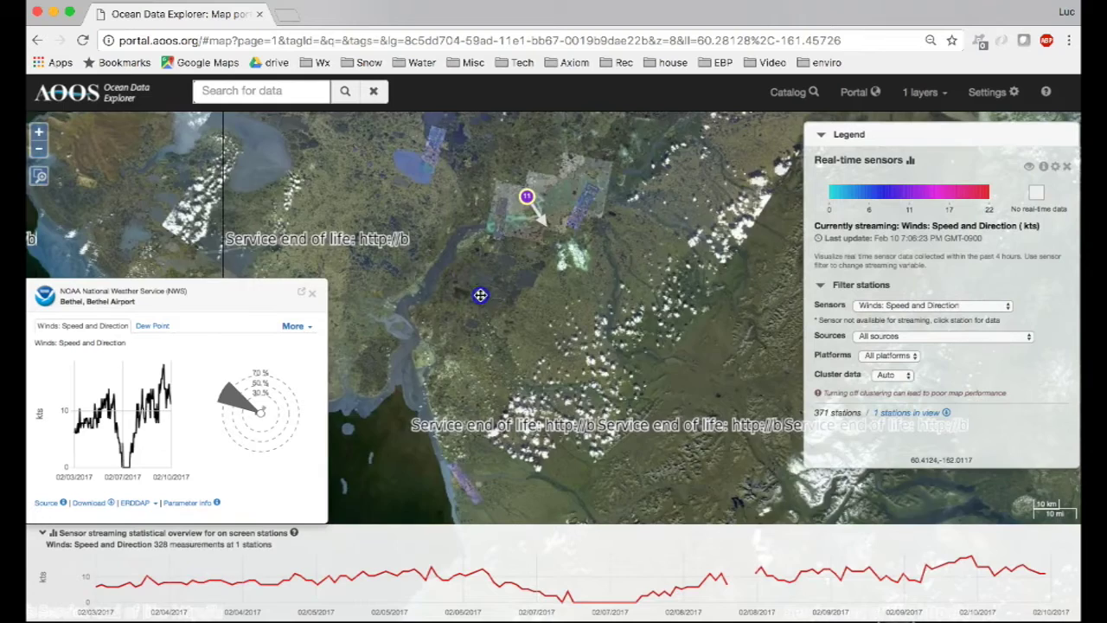
scroll(549, 303, up, 1)
scroll(533, 285, up, 1)
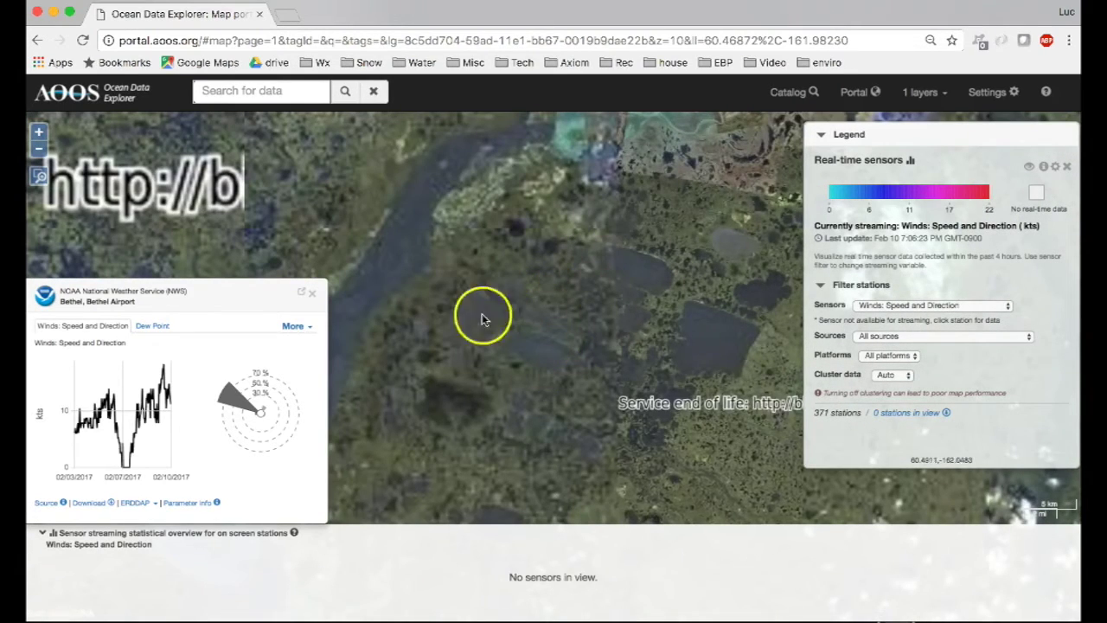
click(313, 295)
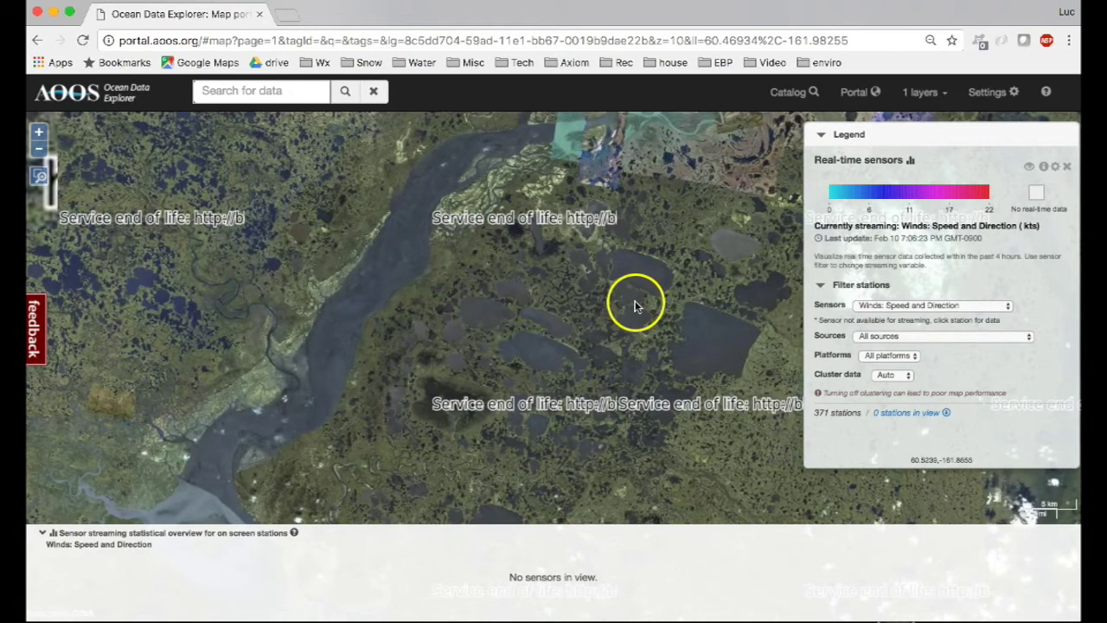
click(39, 149)
drag(442, 193, 279, 310)
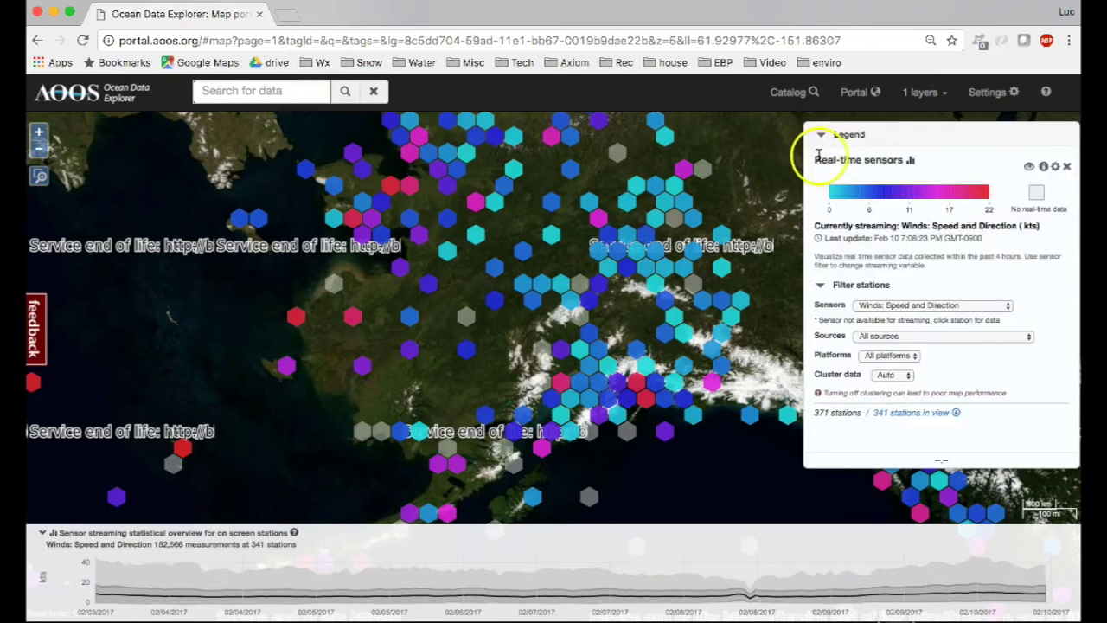
Remove the AOOS Real-time Sensors layer, search for "histo" and add the AOOS Historical Sensors layer.
click(922, 94)
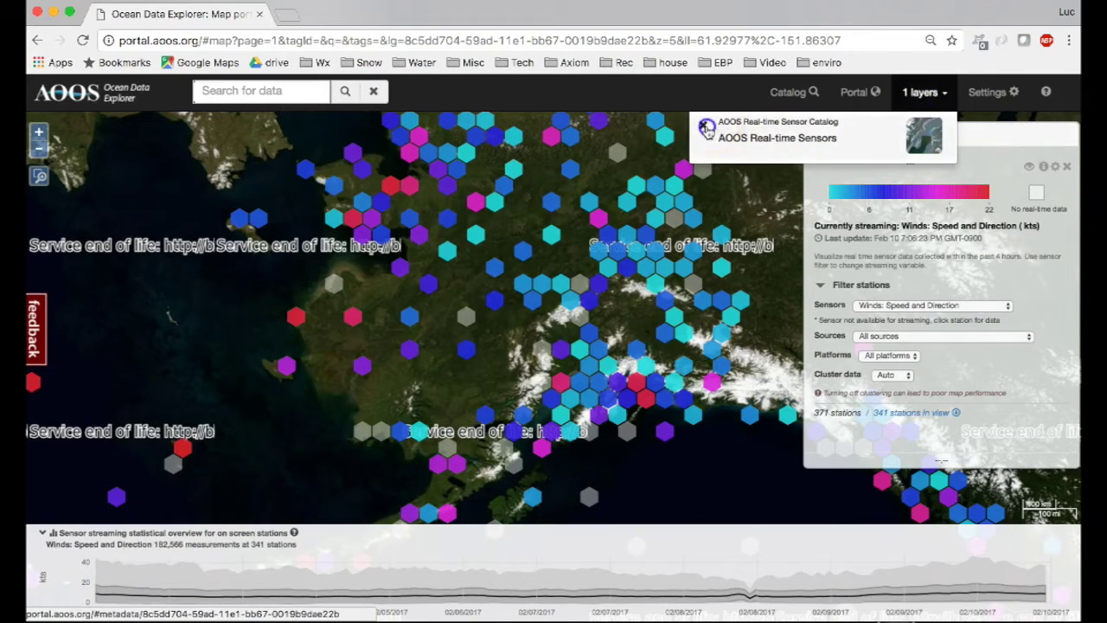
click(707, 129)
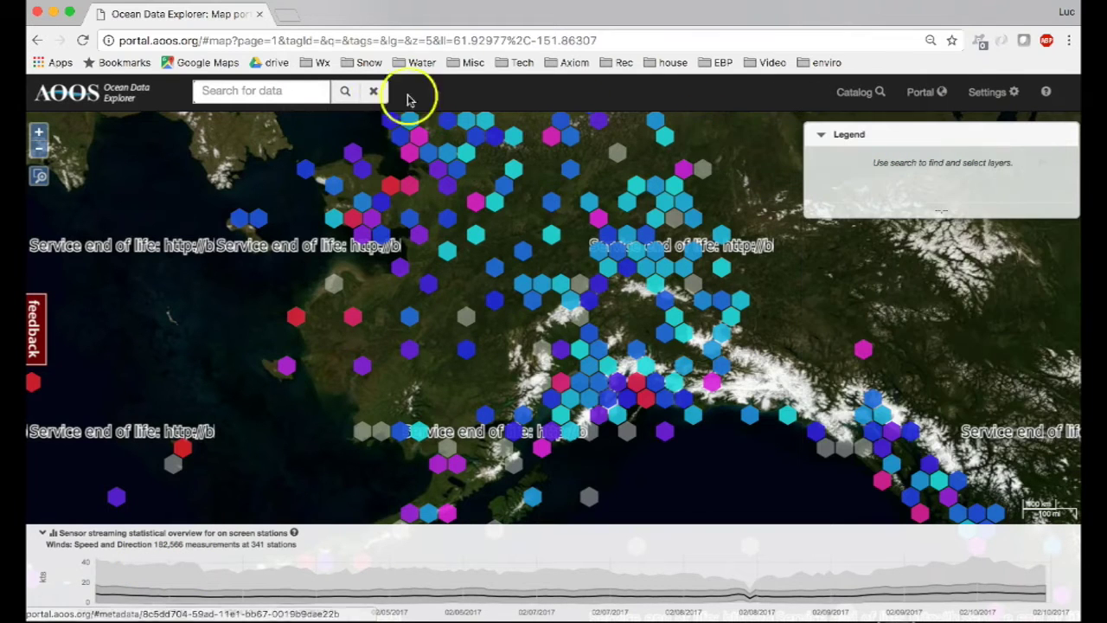
click(286, 91)
text(histo)
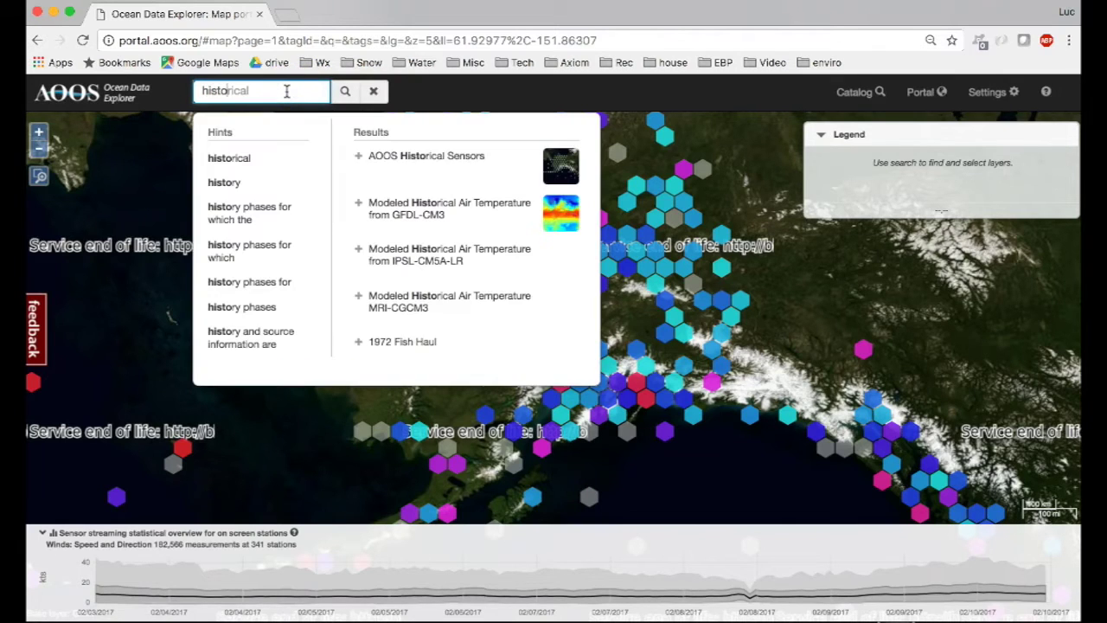
click(364, 156)
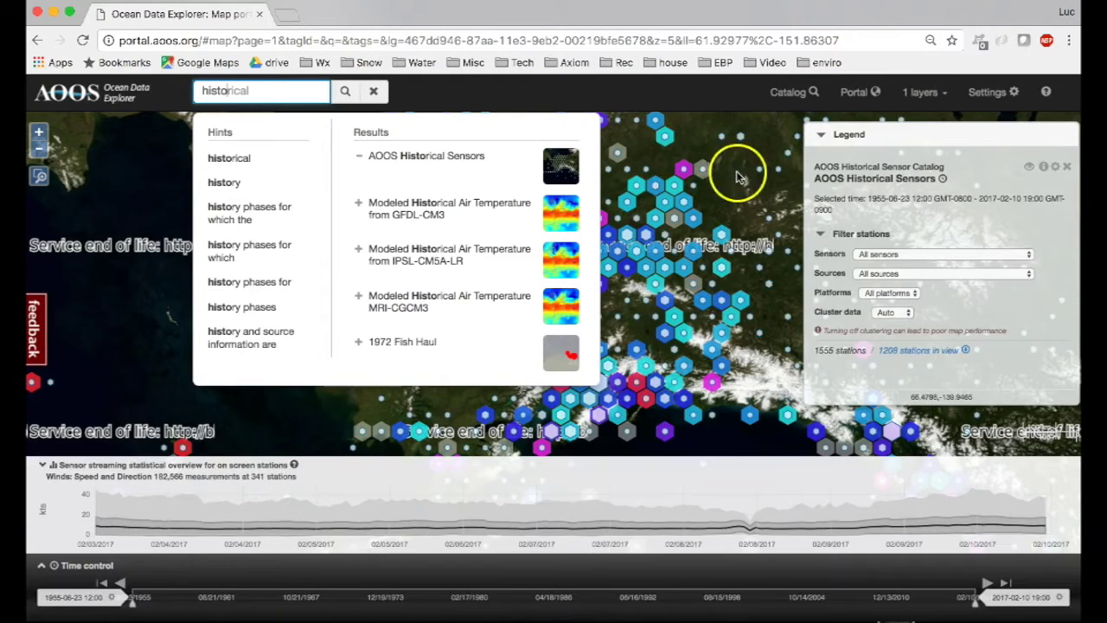
Open the AOOS Historical Sensor Catalog description page and return to the map portal.
drag(737, 172, 691, 182)
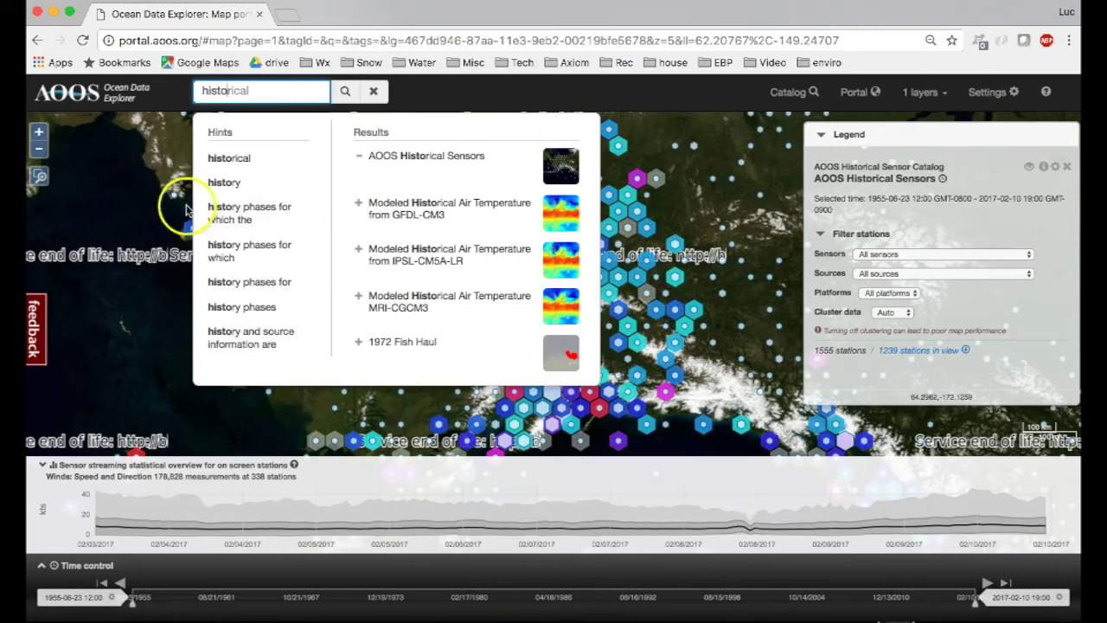
click(922, 92)
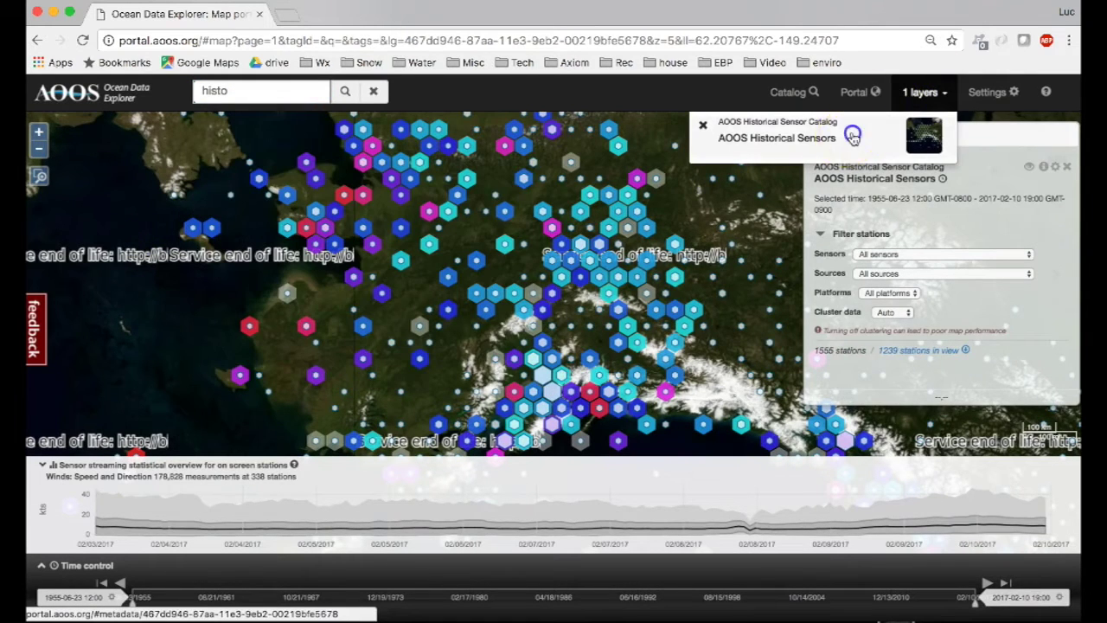
click(844, 137)
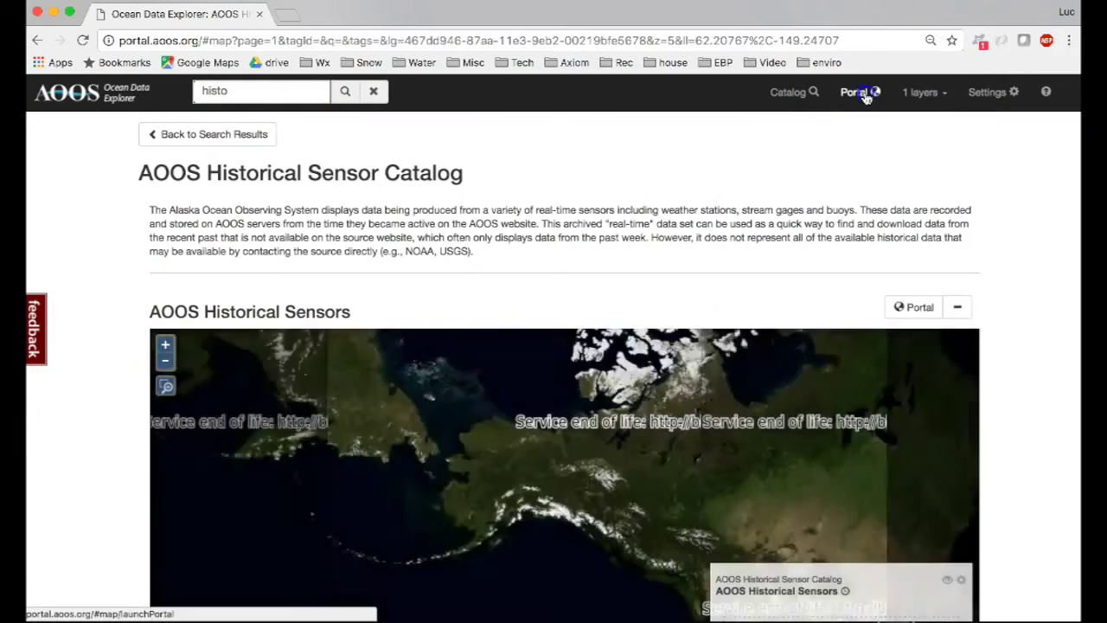
click(853, 92)
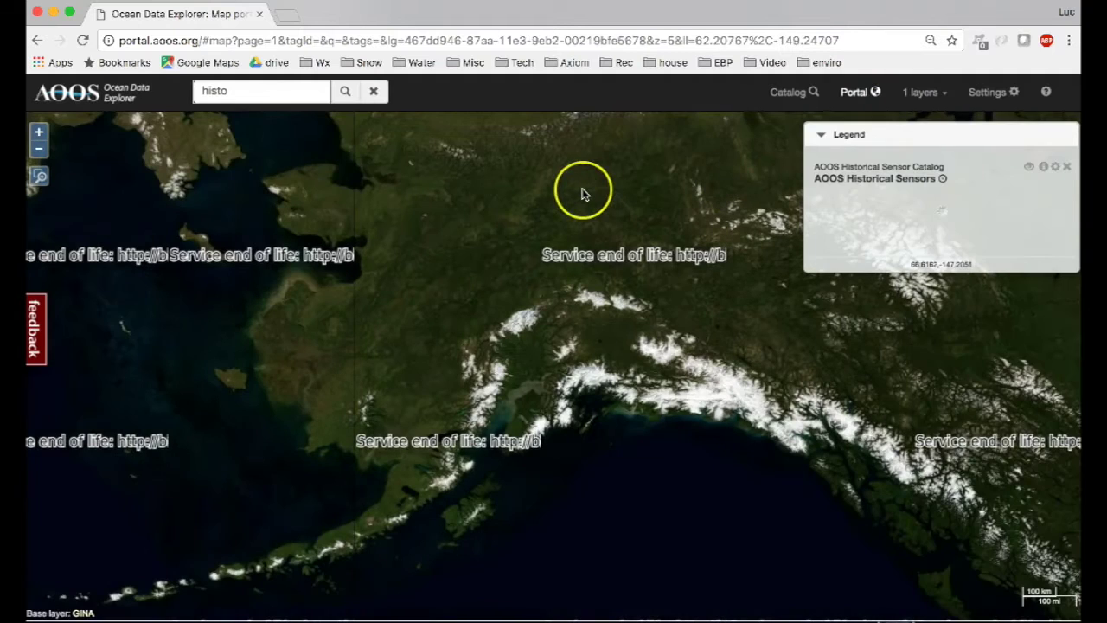
Examine the available sensors and sources for filtering the historical stations, keeping All sensors and All sources.
drag(515, 267, 452, 289)
click(969, 253)
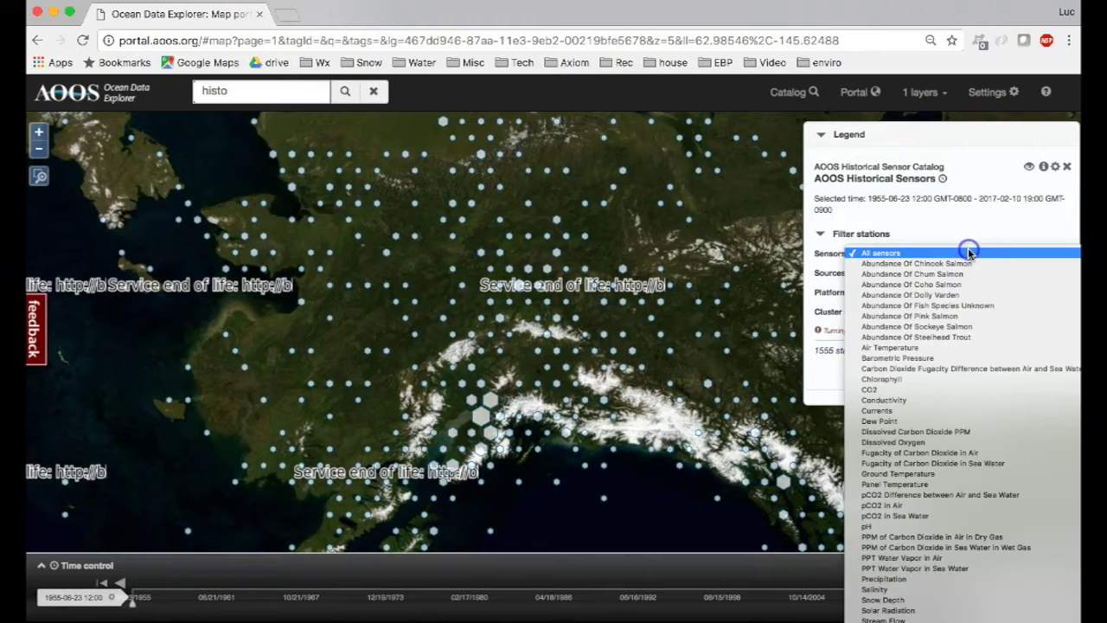
click(969, 251)
click(946, 276)
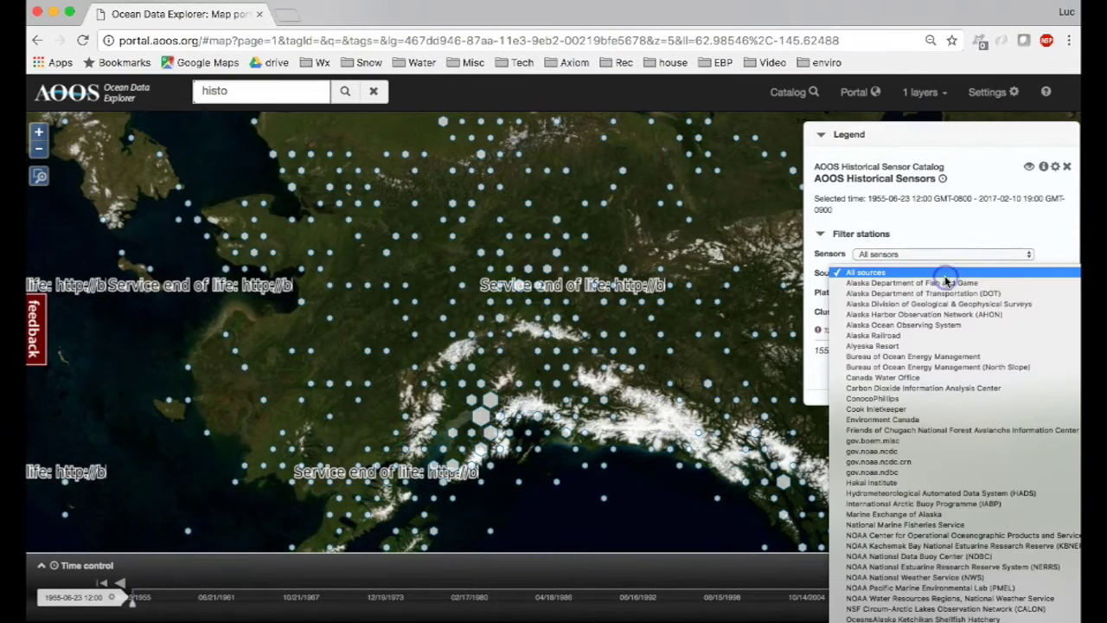
click(947, 274)
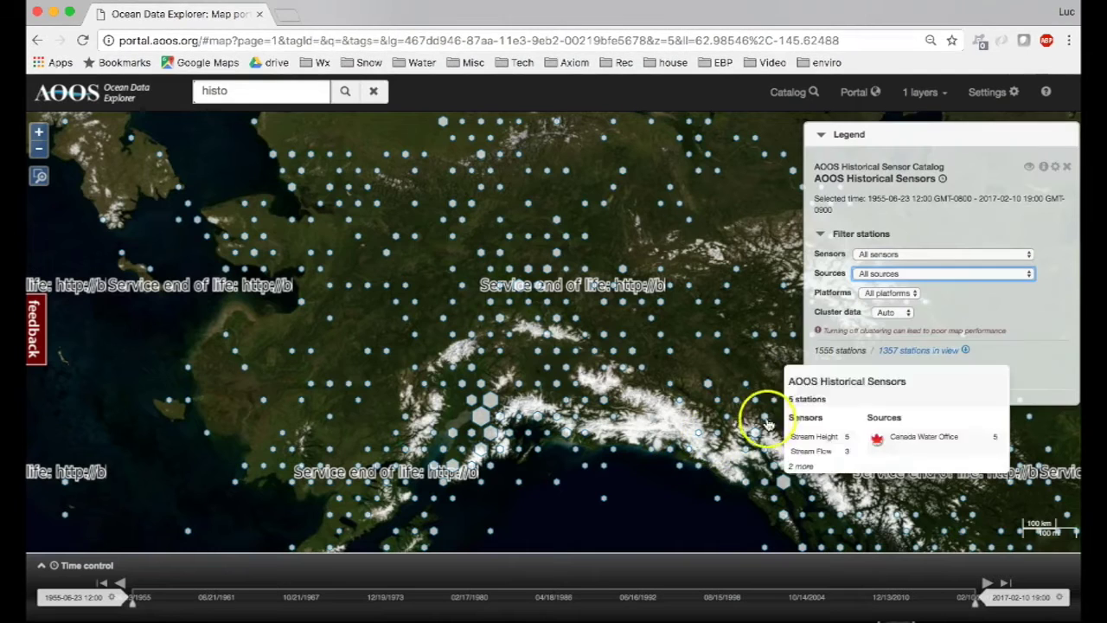
click(884, 254)
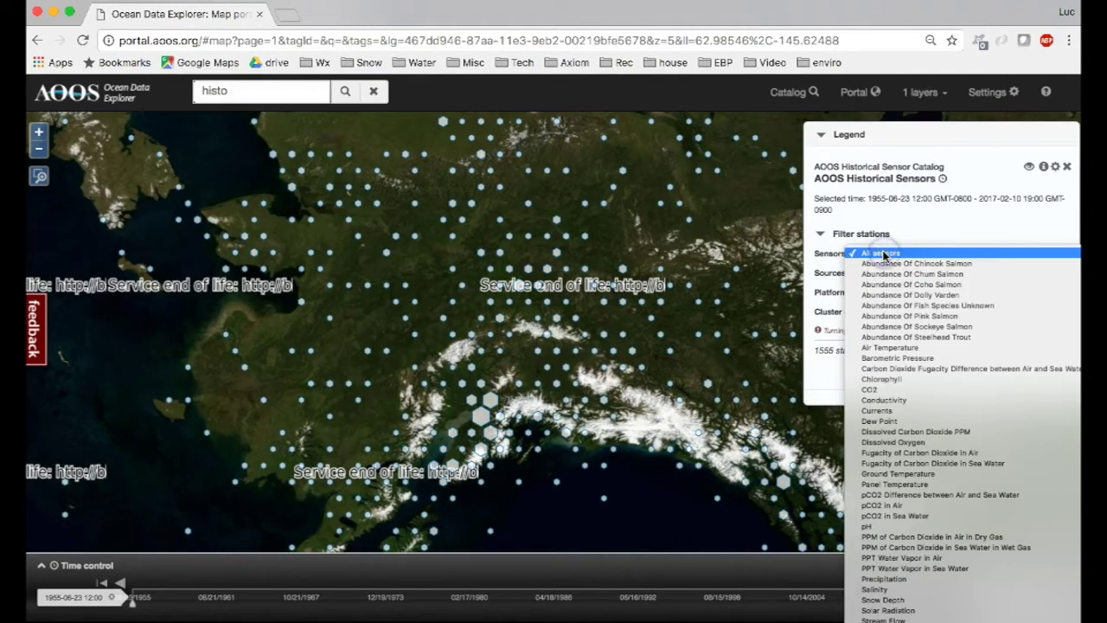
click(865, 253)
click(660, 213)
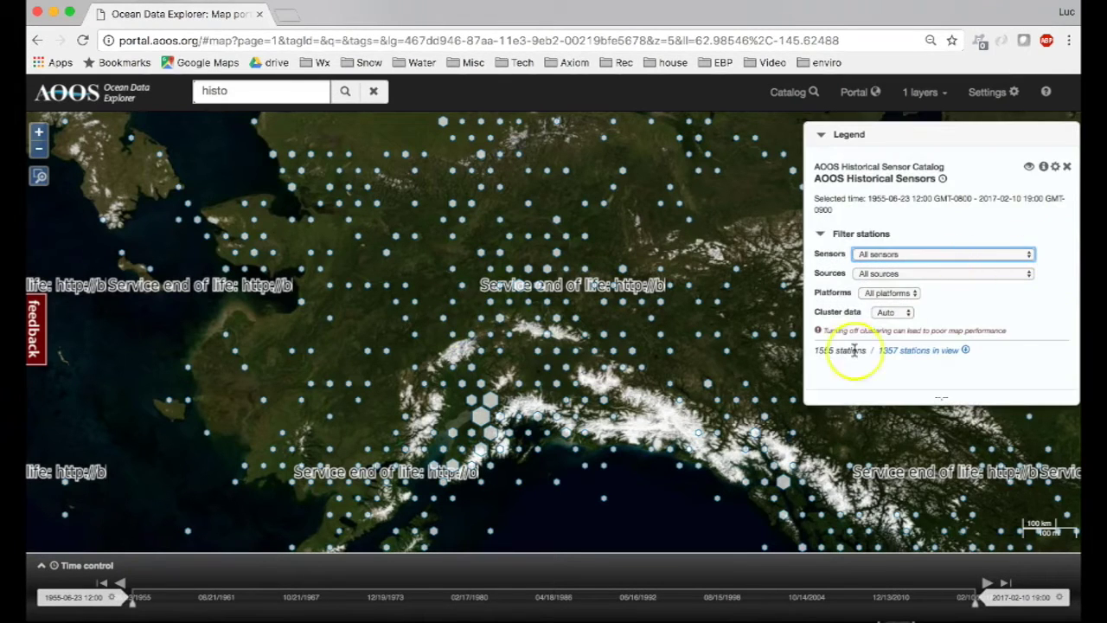
Filter the historical stations on the map to those with Snow Depth sensors.
drag(773, 361, 753, 295)
click(897, 259)
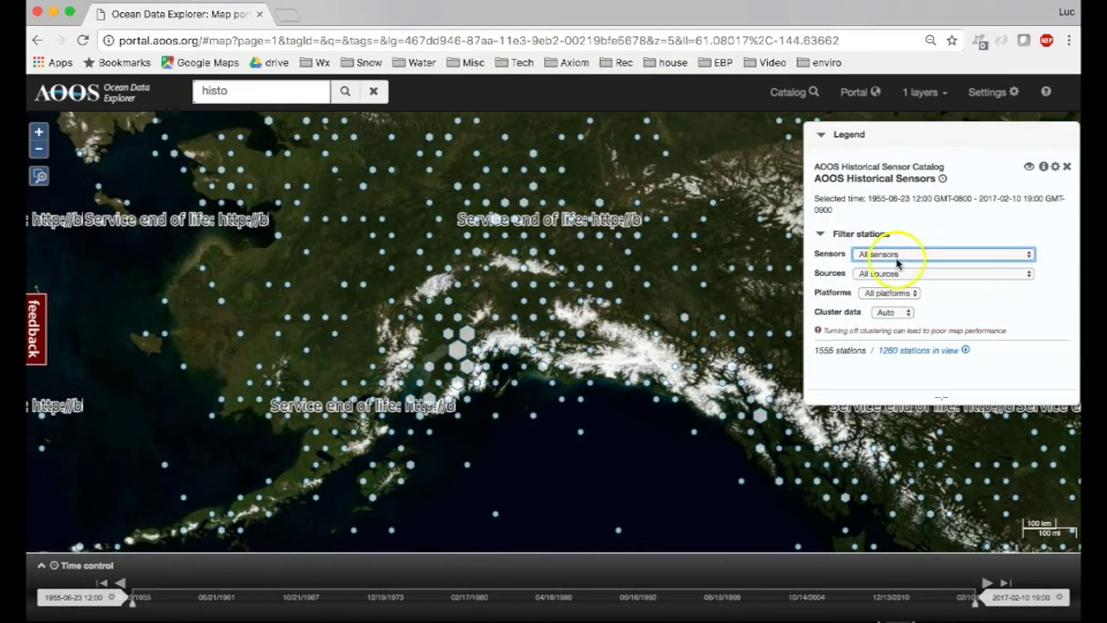
click(900, 256)
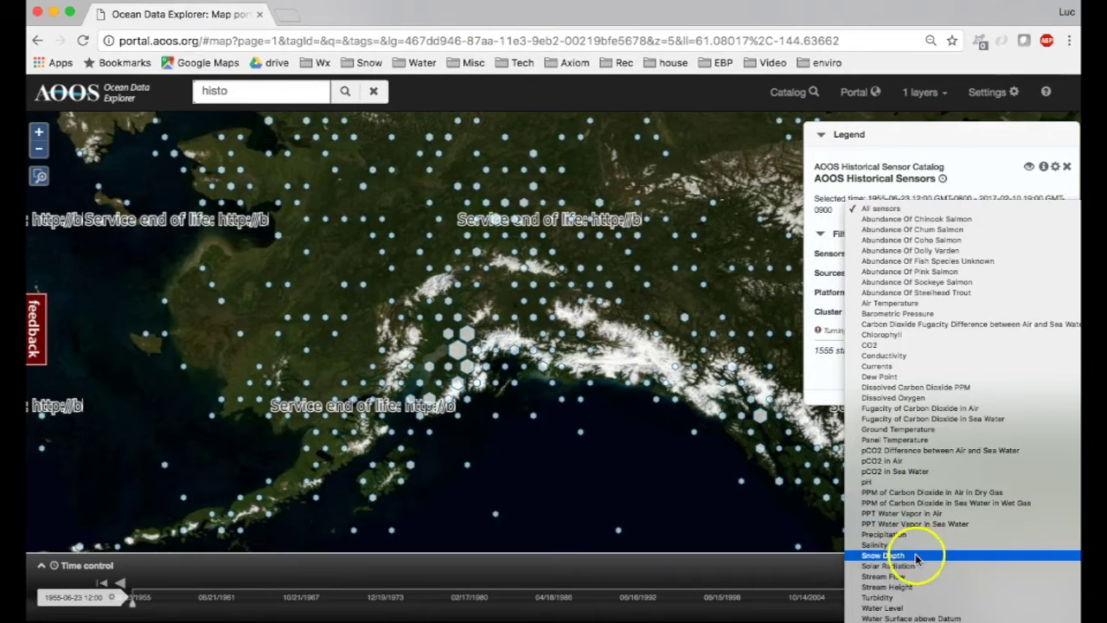
click(910, 558)
Open the Turnagain Pass station's snow depth chart, examine it in the enlarged view and close that view.
double_click(509, 394)
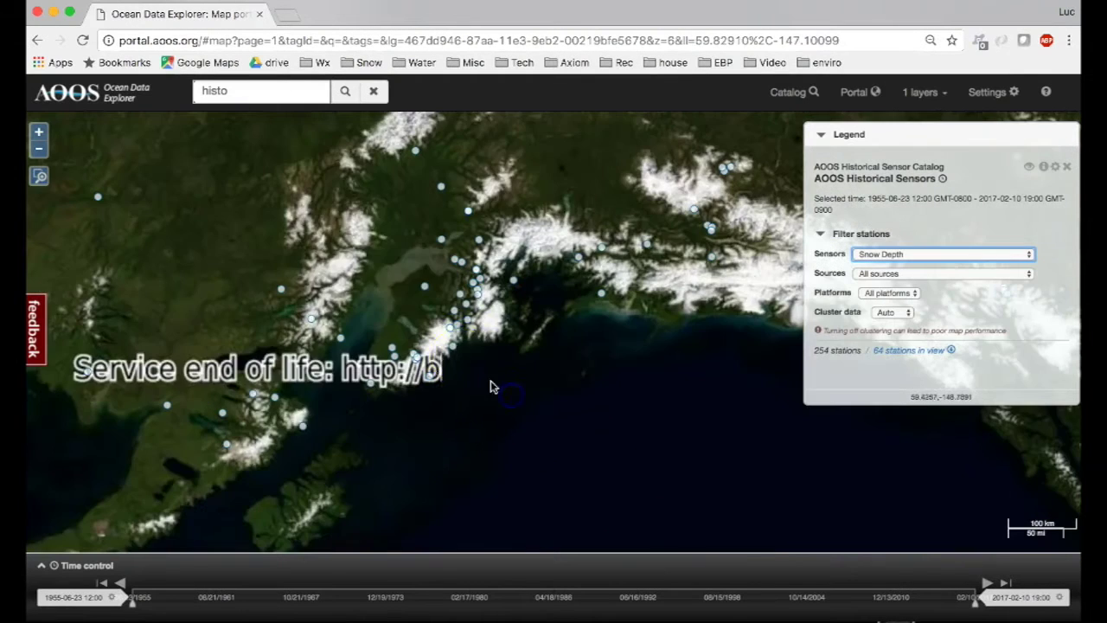
double_click(437, 311)
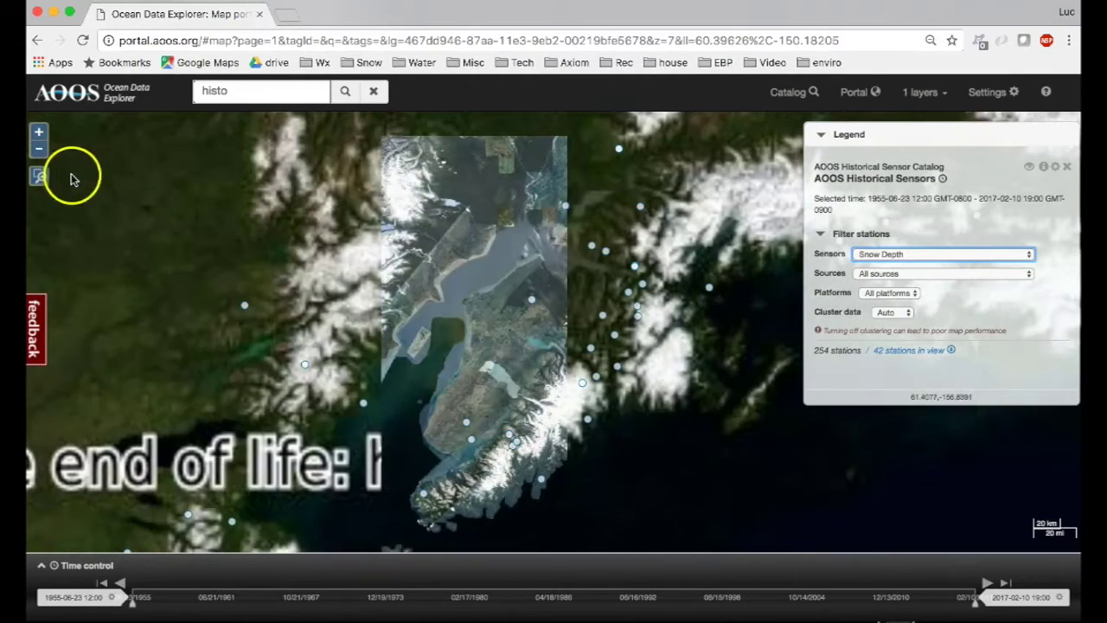
drag(436, 201, 739, 475)
drag(742, 425, 642, 413)
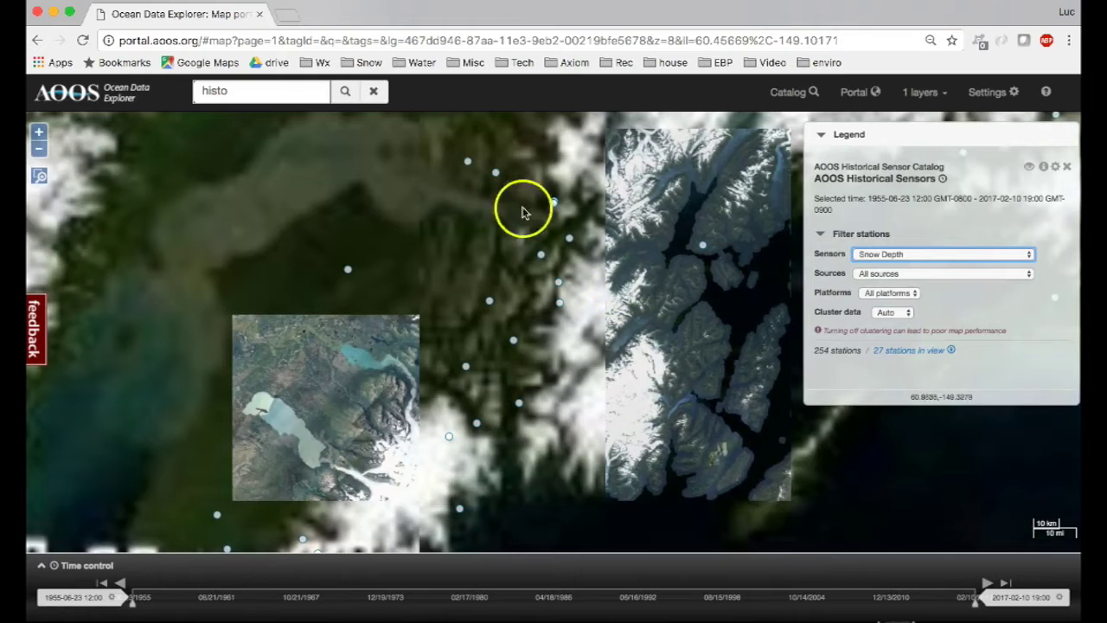
click(542, 257)
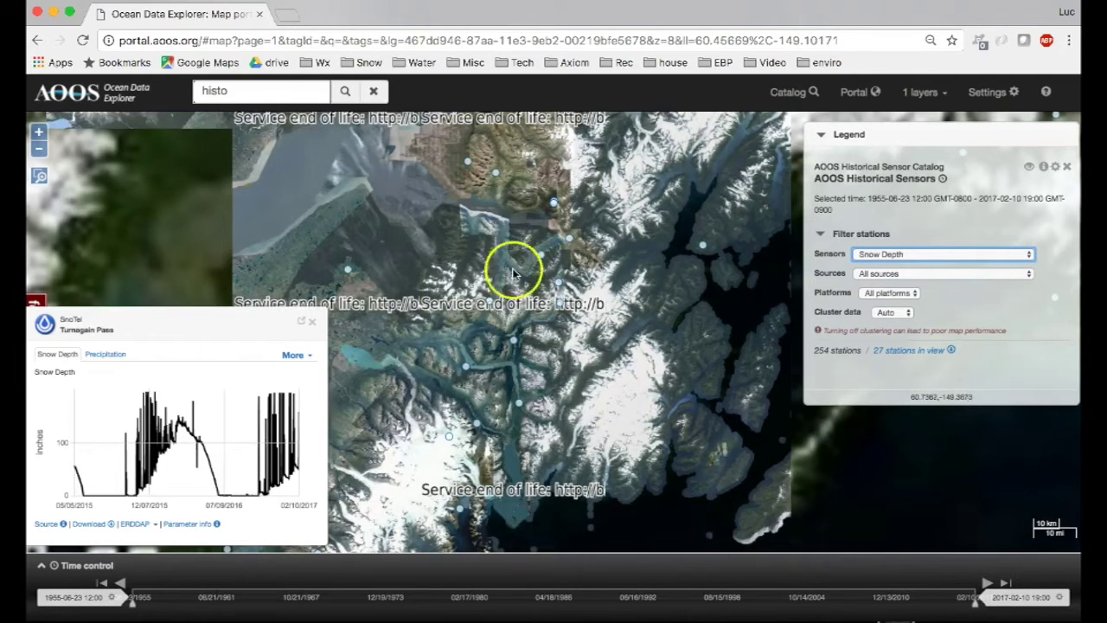
click(303, 326)
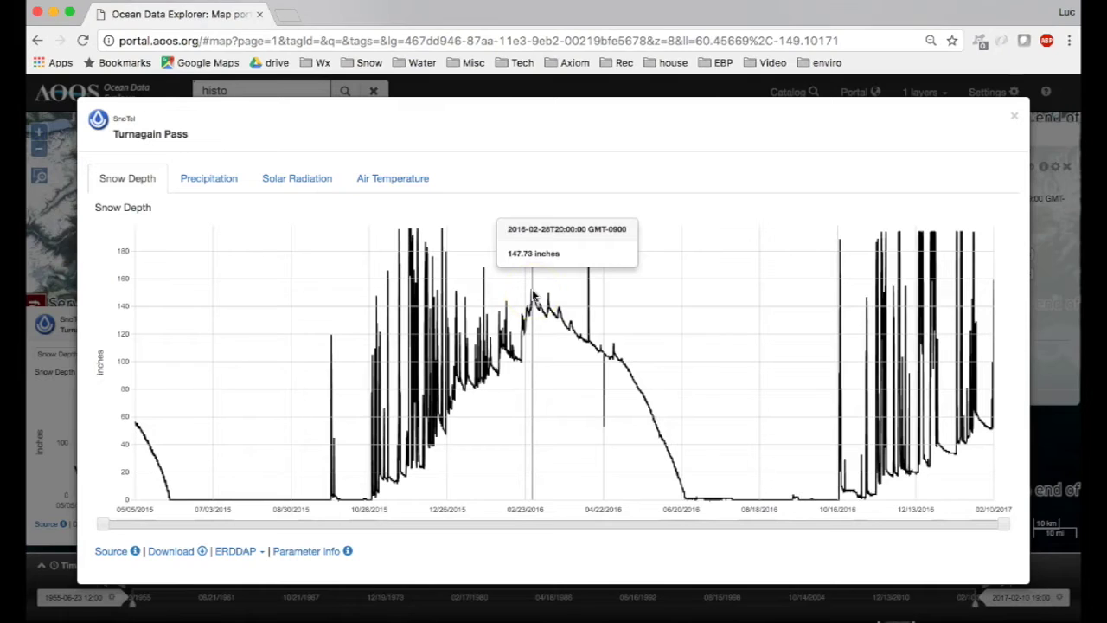
key(Escape)
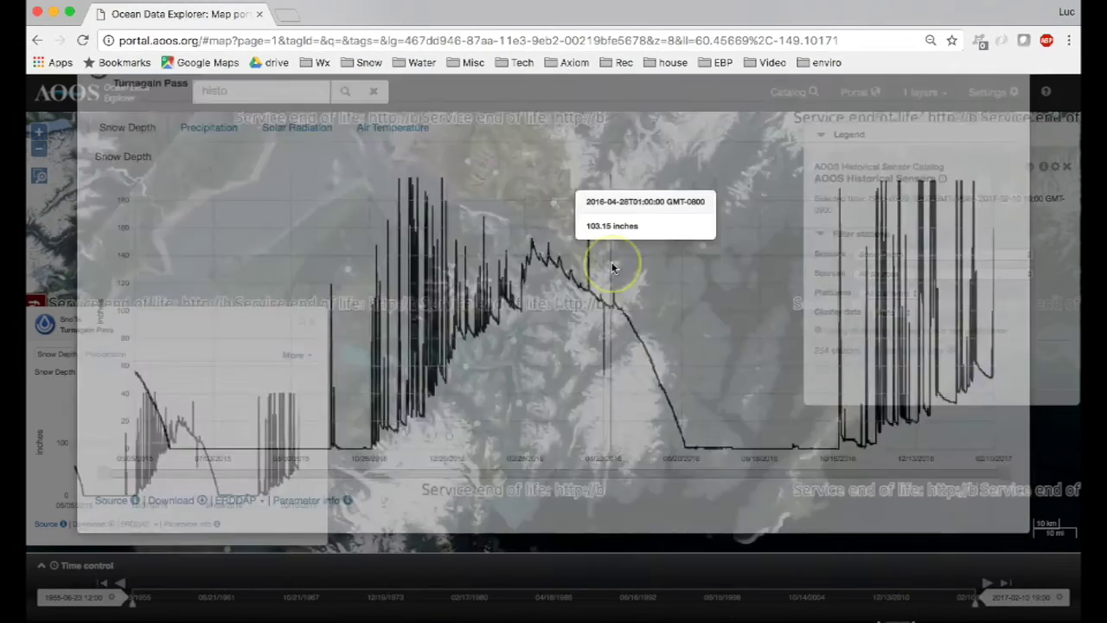
Switch the historical station filter to Stream Flow sensors for the wider south-central Alaska area.
drag(532, 294, 551, 330)
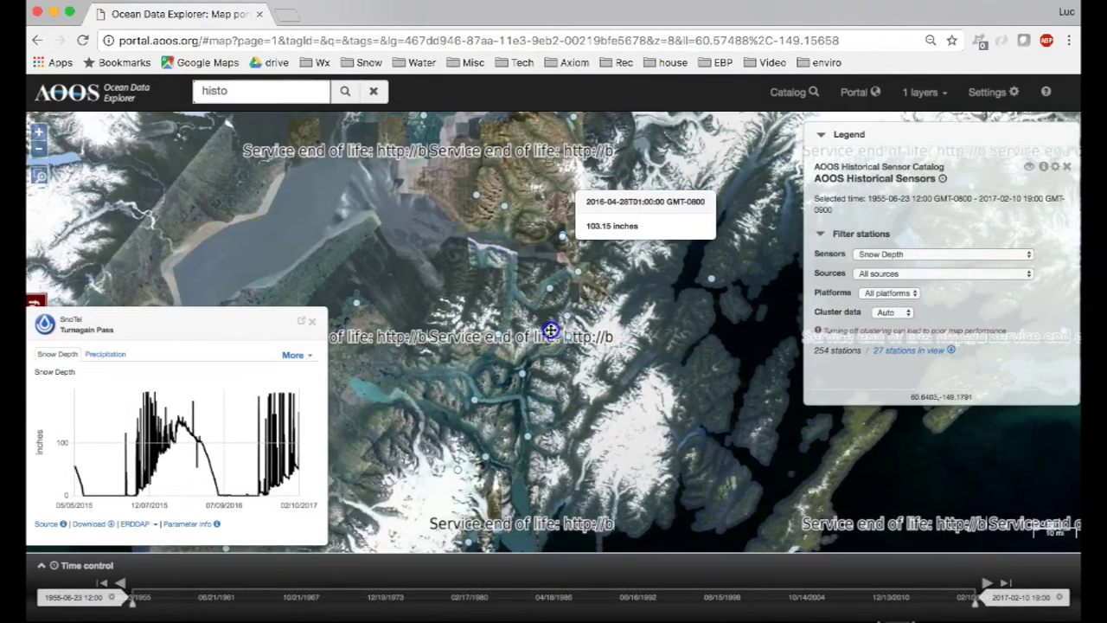
click(39, 151)
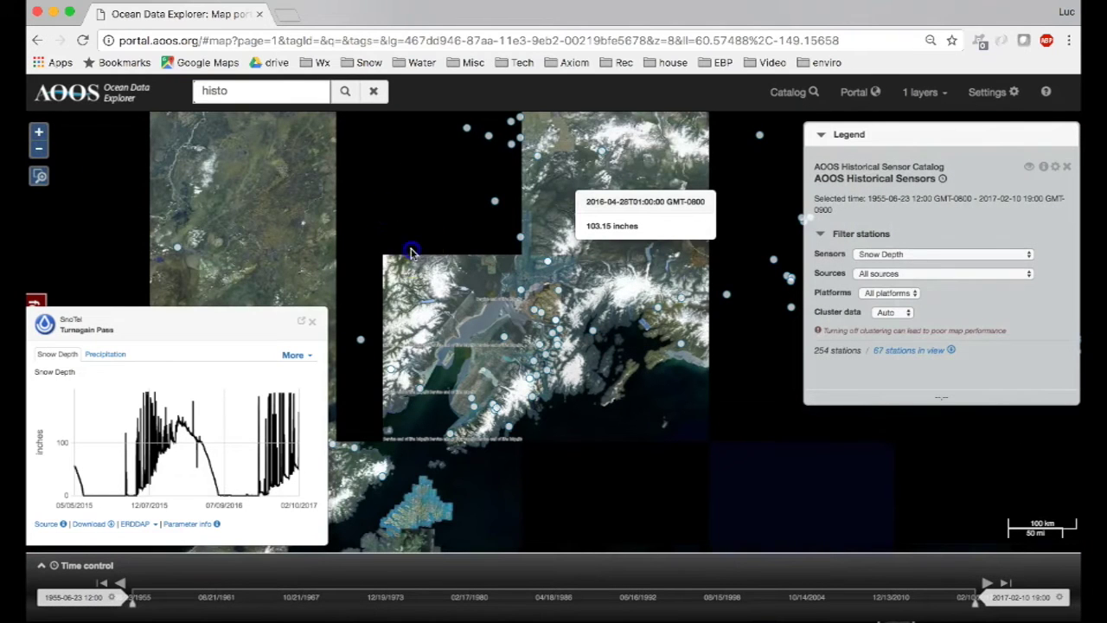
drag(477, 308, 470, 350)
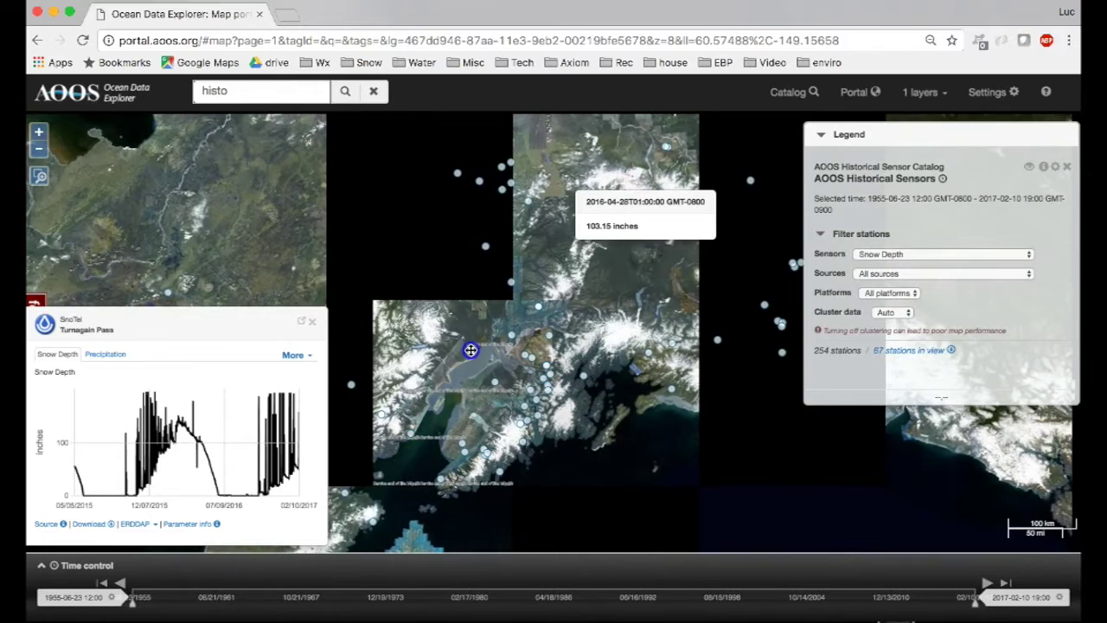
click(587, 300)
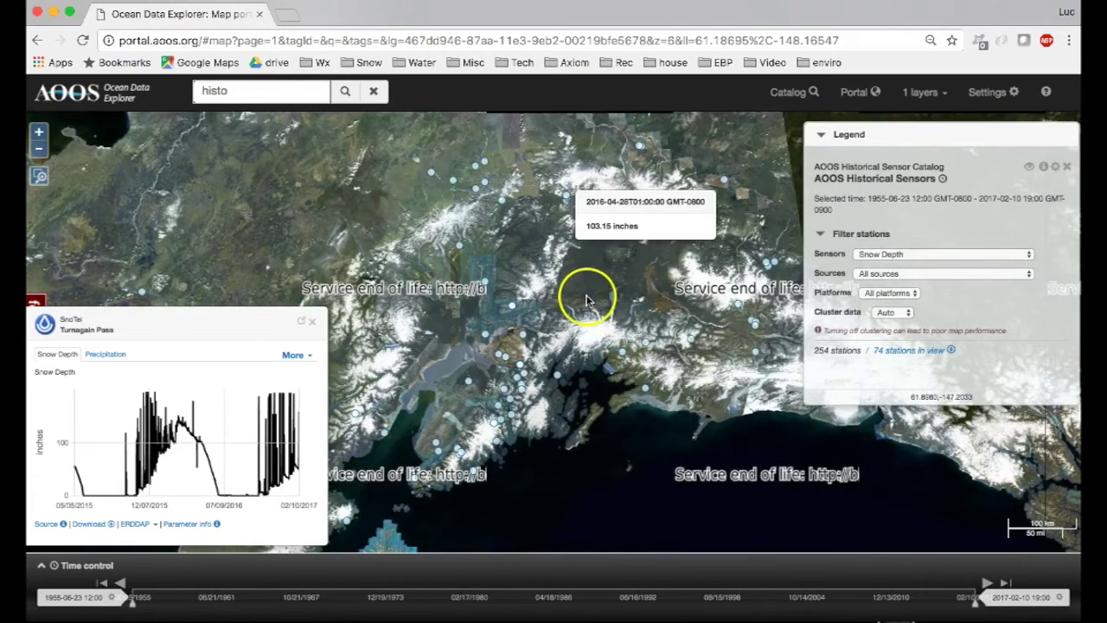
click(875, 256)
mouse_move(894, 255)
mouse_down()
mouse_move(913, 187)
mouse_move(906, 121)
mouse_move(919, 170)
mouse_move(898, 274)
mouse_up()
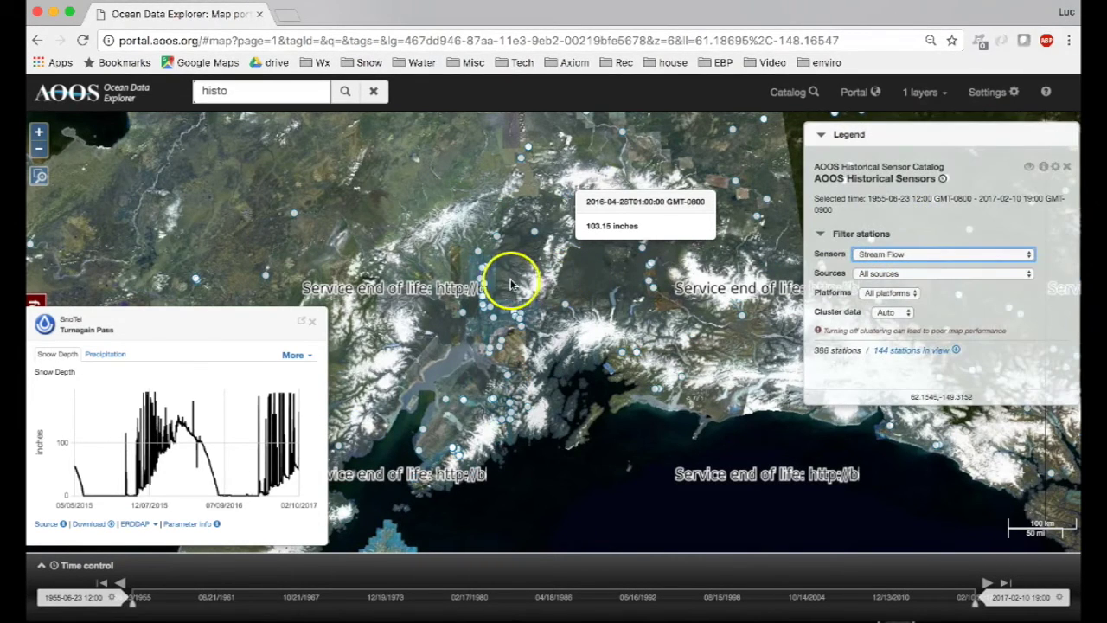
Open the stream flow chart for the Kuskokwim River at Liskys Crossing station, examine it enlarged and close the enlarged view.
drag(342, 242, 482, 215)
click(405, 254)
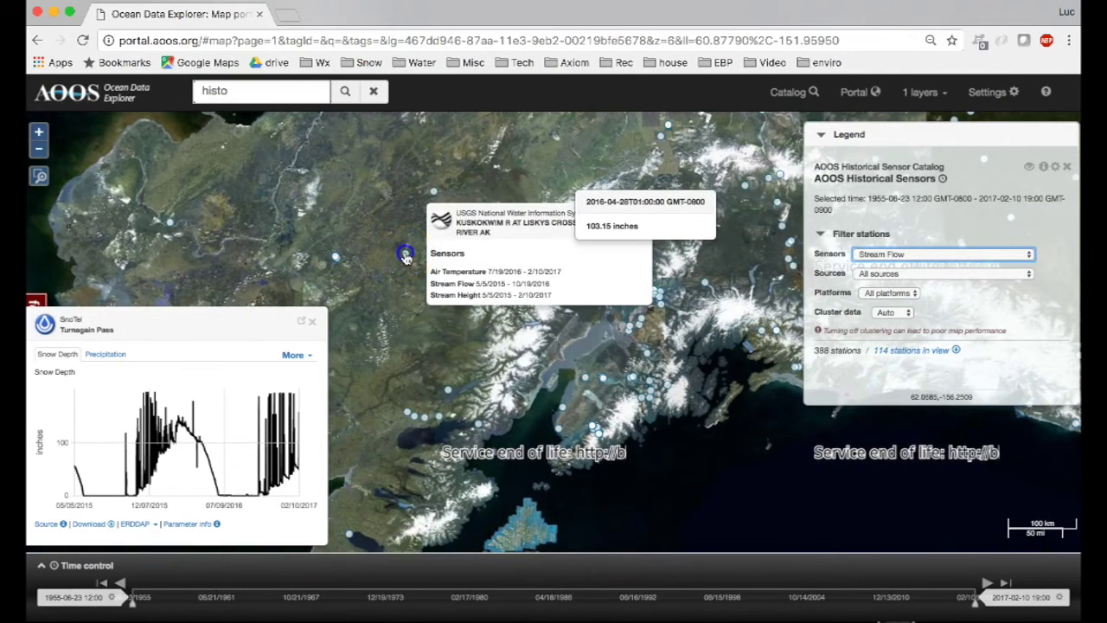
click(404, 253)
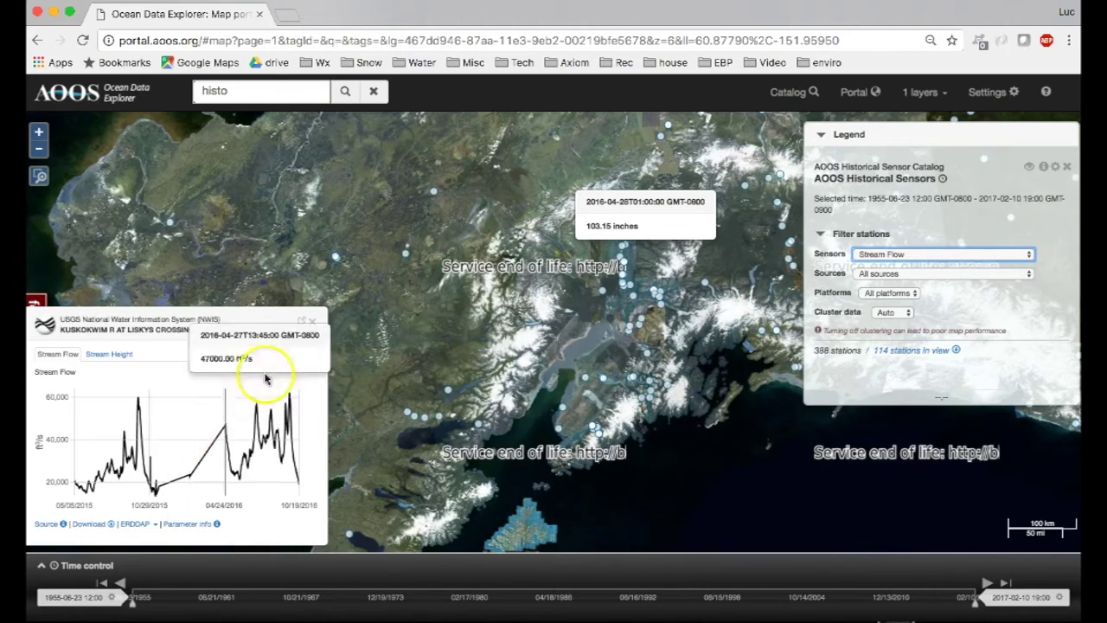
click(301, 324)
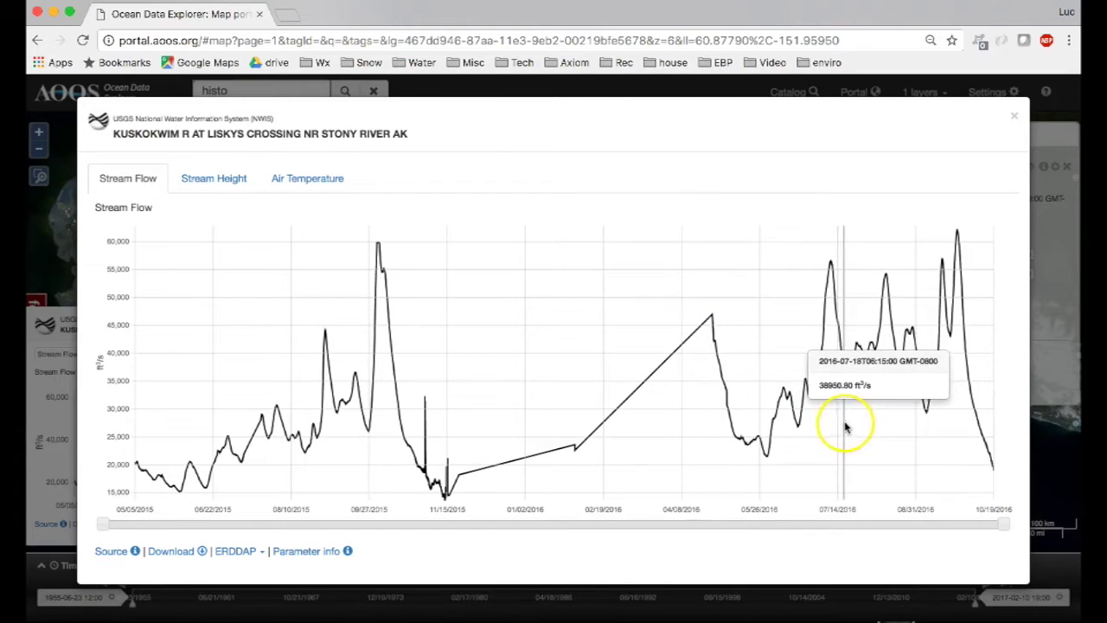
drag(847, 414, 831, 346)
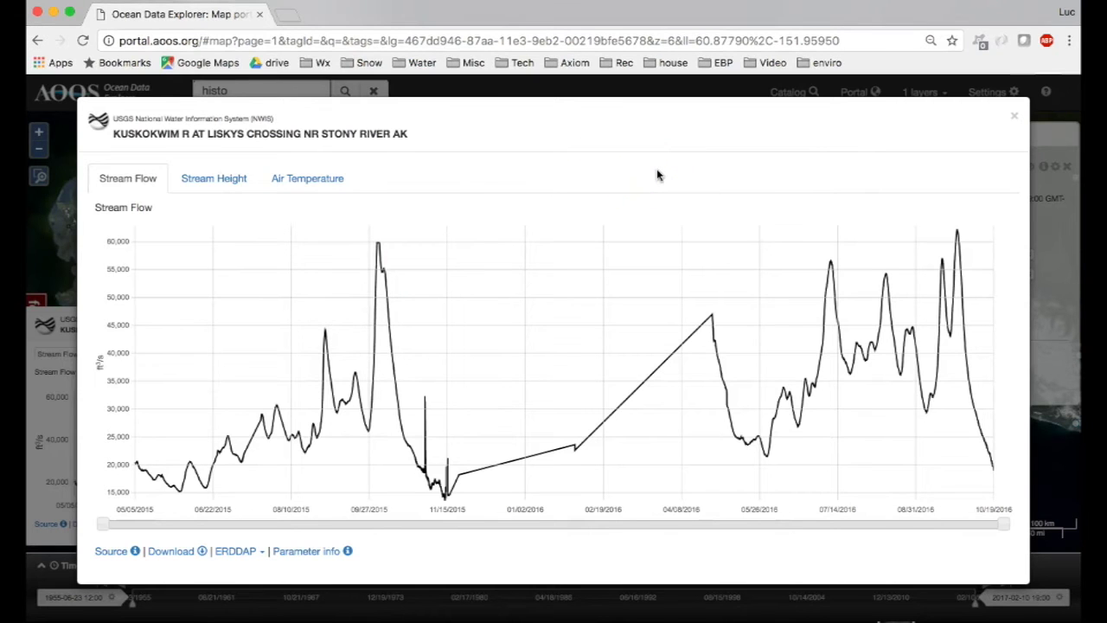
click(1015, 121)
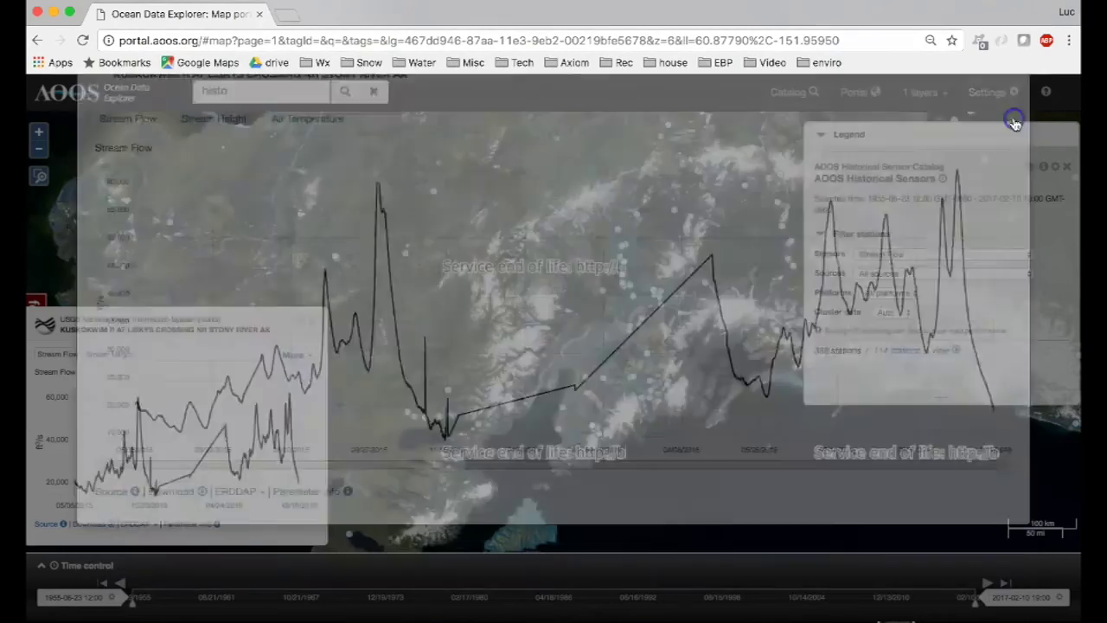
drag(564, 291, 586, 310)
click(170, 202)
click(38, 149)
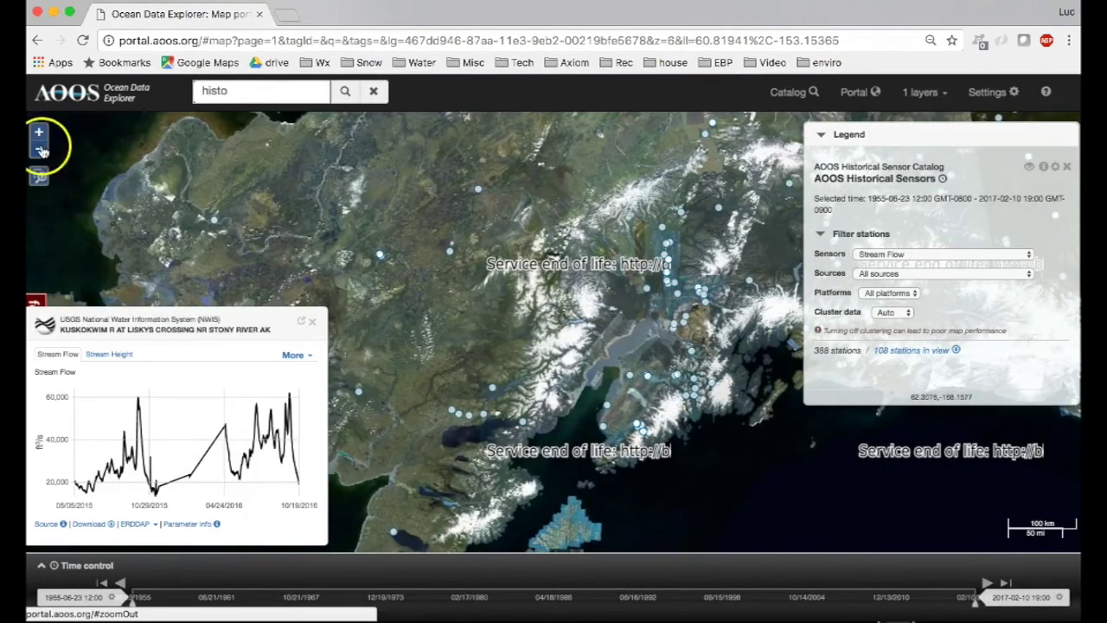
Search for "nam-12" and add the Snow Depth layer from the North American Mesoscale (NAM-12) Forecast for Alaska.
click(245, 89)
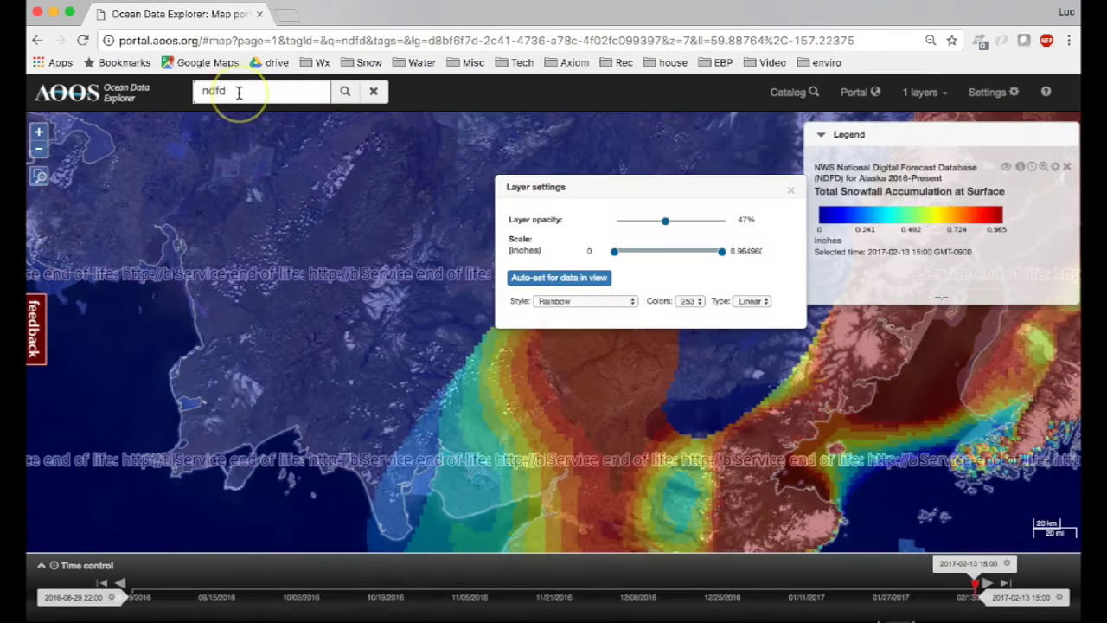
click(238, 93)
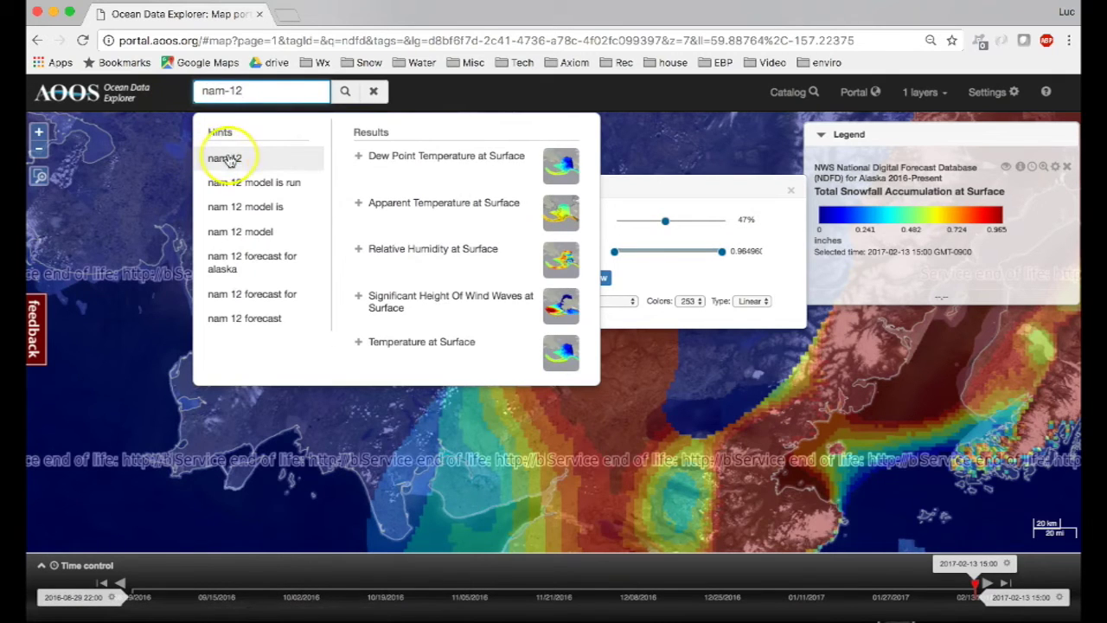
click(232, 160)
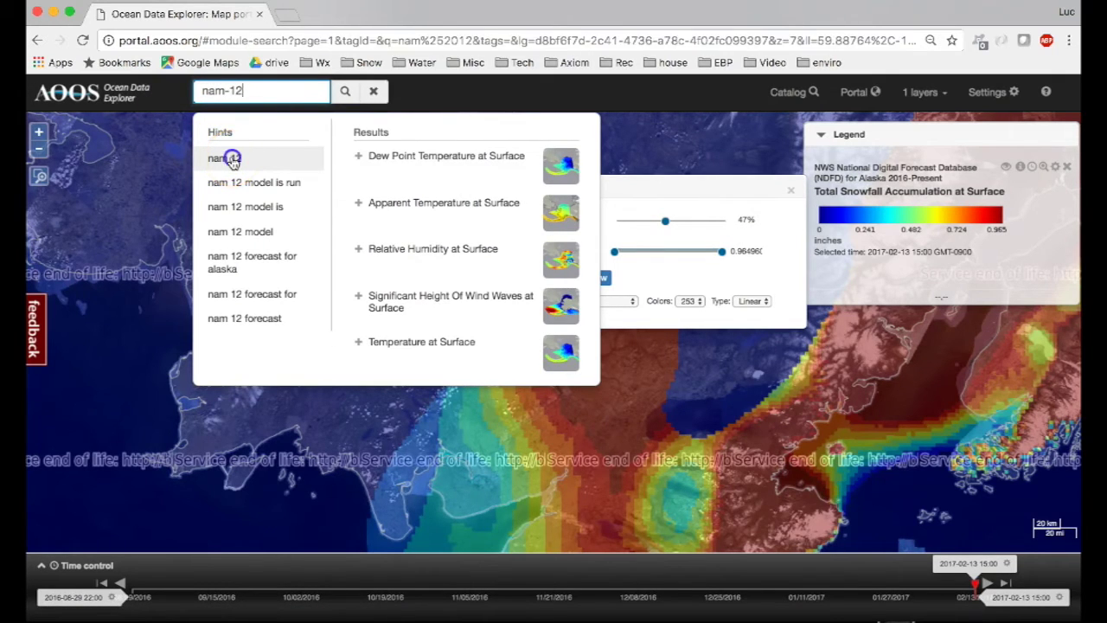
click(508, 189)
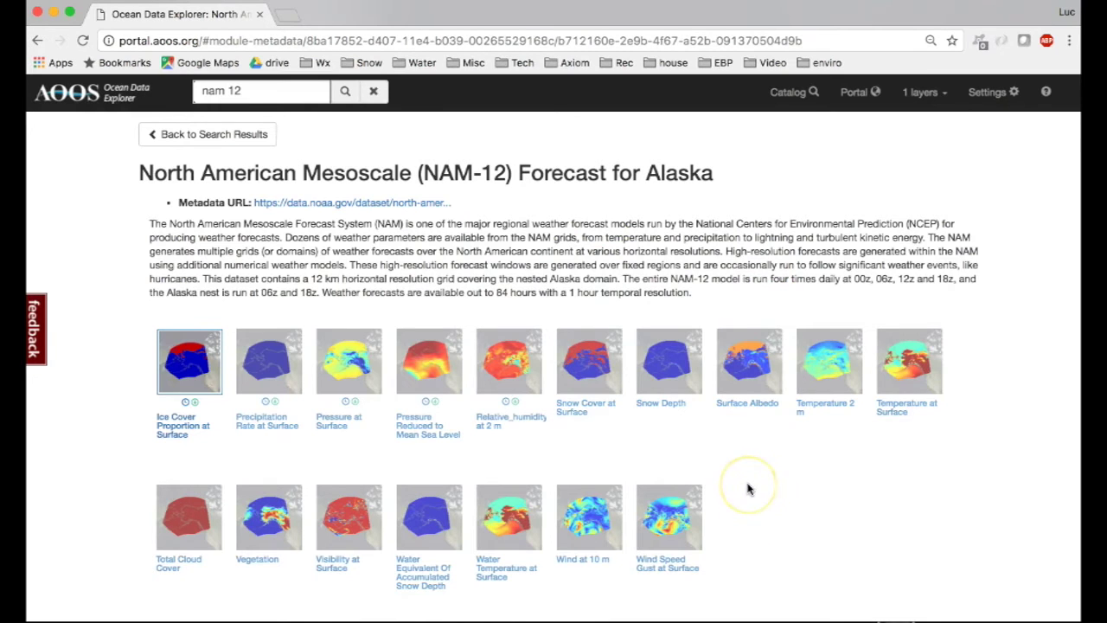
click(668, 316)
Remove the NDFD Total Snowfall Accumulation at Surface layer from the map, leaving the NAM-12 Snow Depth layer.
click(940, 95)
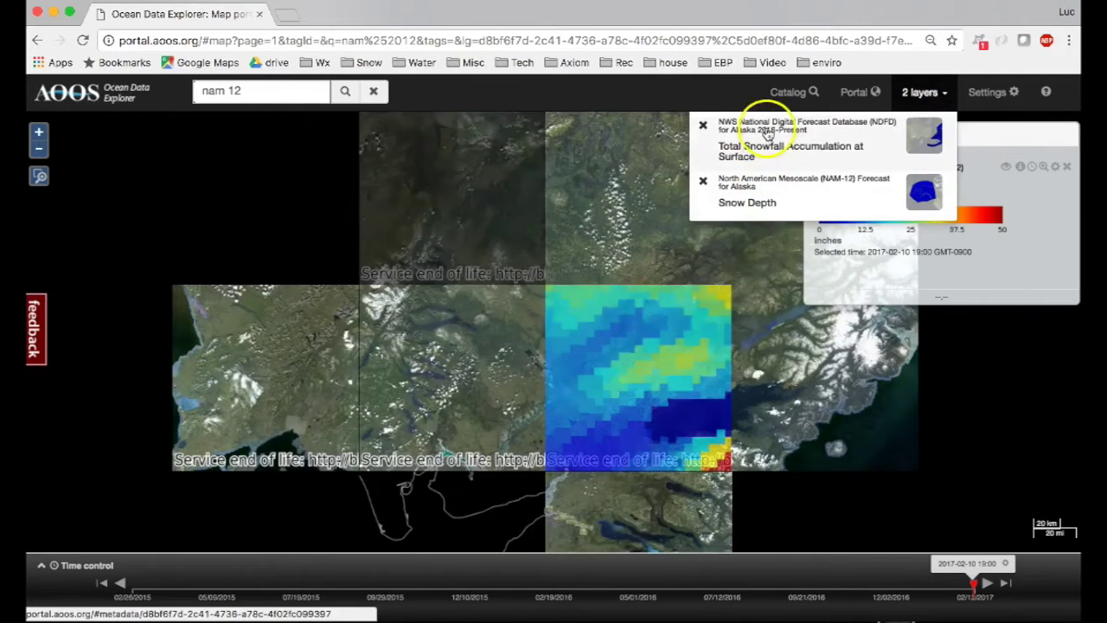
click(703, 125)
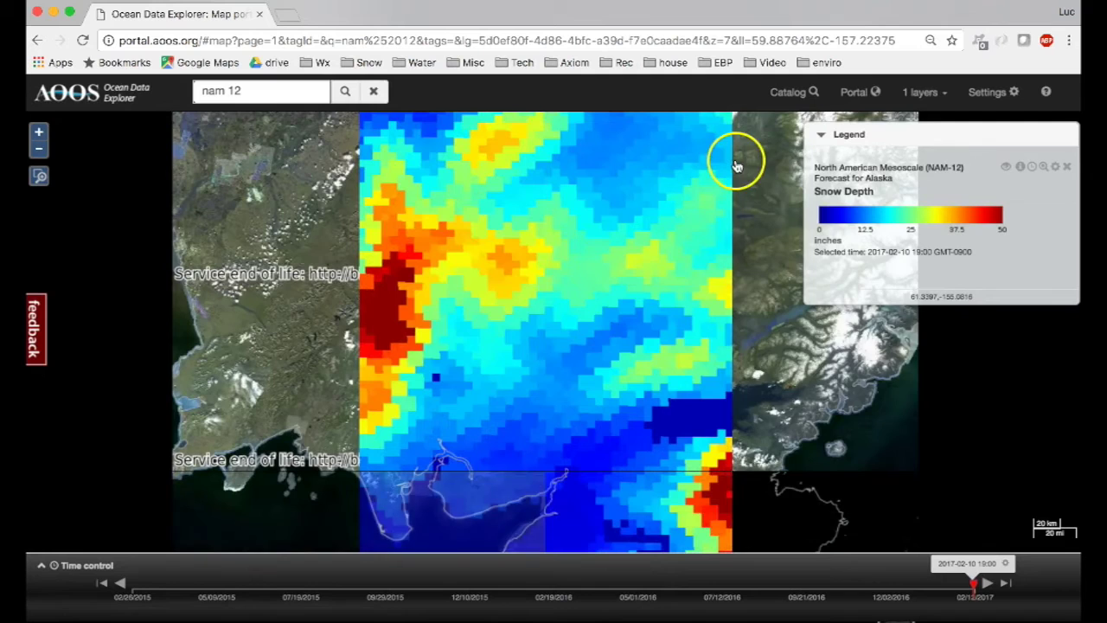
drag(379, 326, 562, 309)
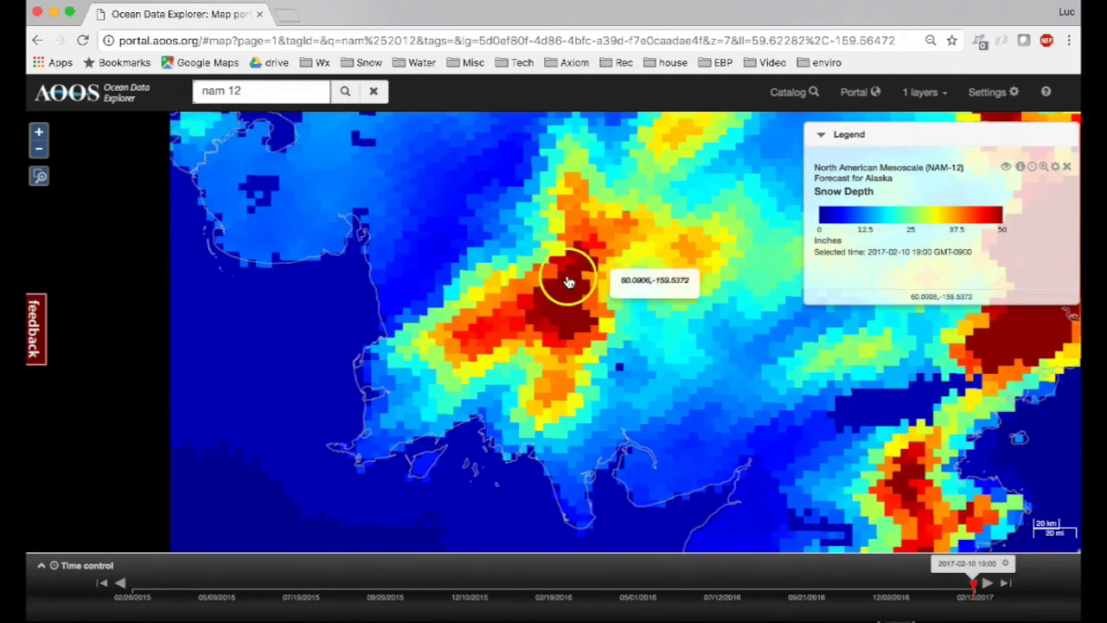
Open the Snow Depth layer's settings and lower its opacity to 8% to reveal the mountain terrain underneath.
click(1057, 167)
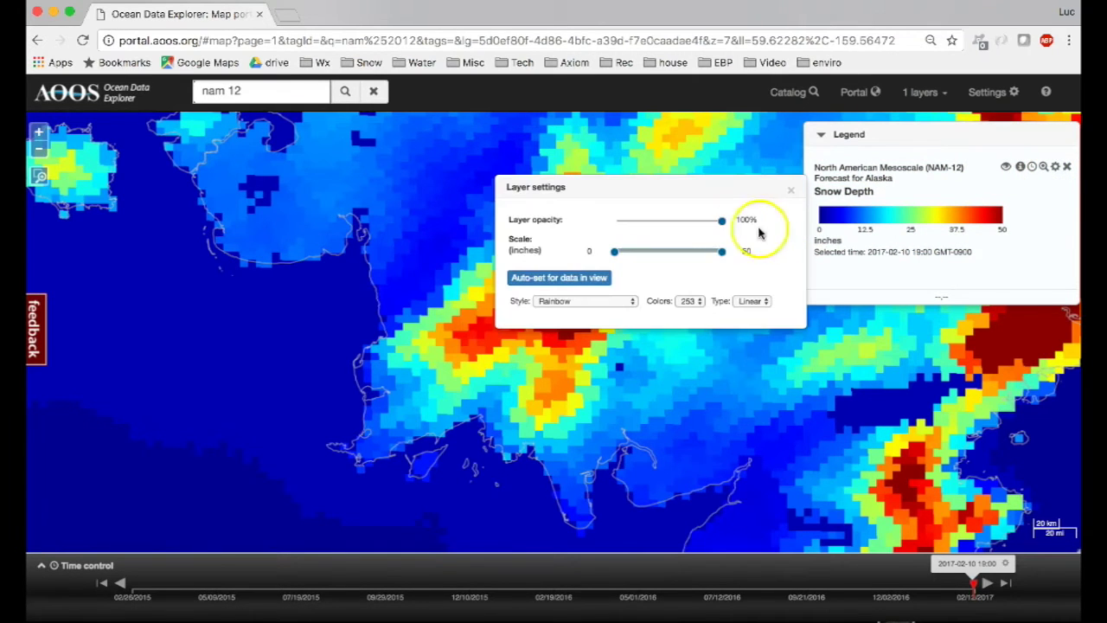
drag(711, 223, 638, 222)
drag(629, 343, 445, 341)
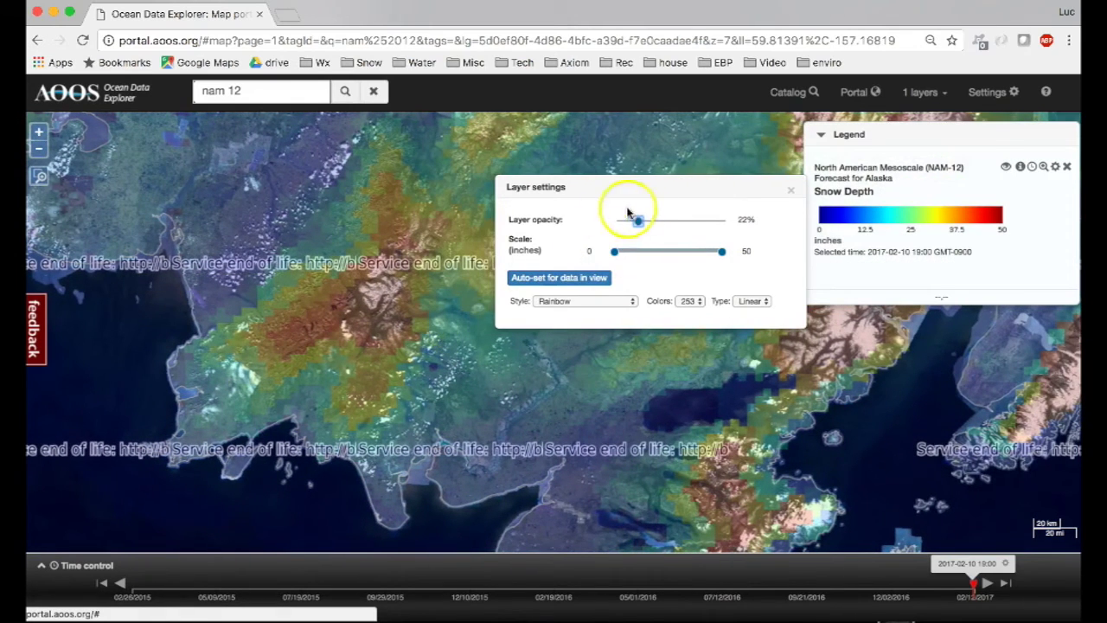
drag(632, 225, 625, 223)
mouse_move(358, 280)
mouse_down()
mouse_move(375, 277)
mouse_move(338, 277)
mouse_up()
click(38, 132)
drag(267, 271, 421, 339)
drag(384, 180, 384, 180)
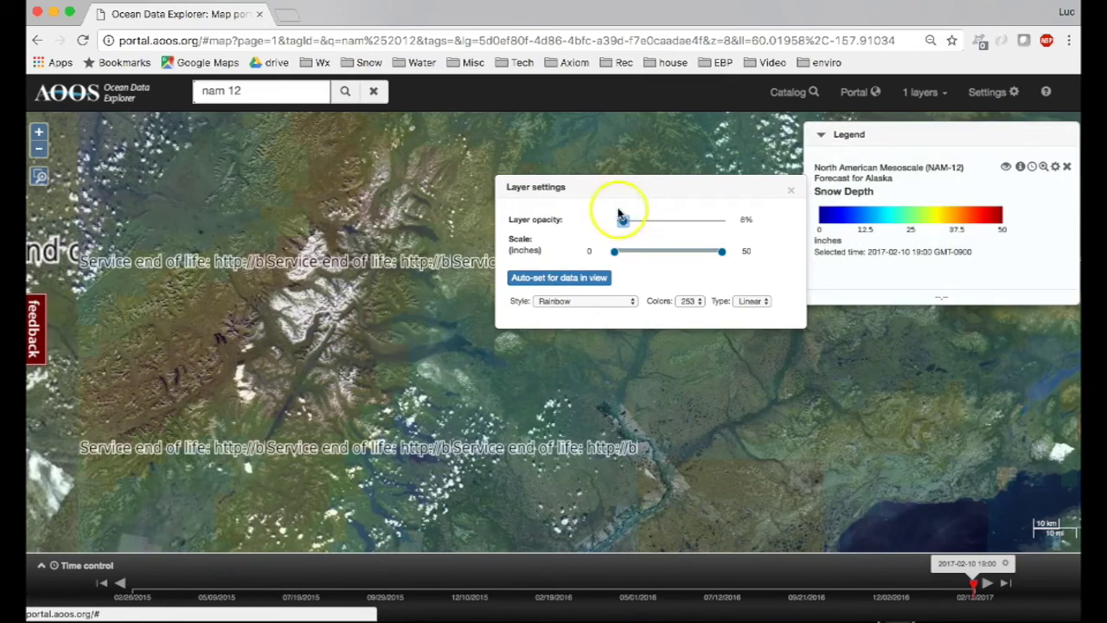
Raise the Snow Depth layer's opacity beyond 44% so its colors dominate the terrain, and close the layer settings.
drag(628, 222, 651, 222)
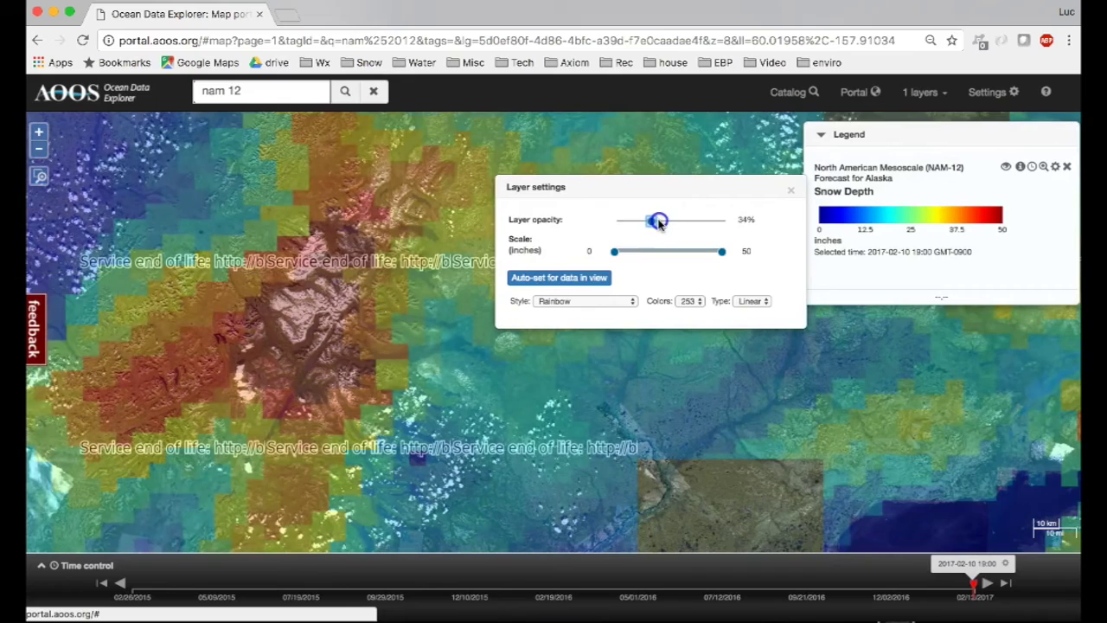
mouse_move(662, 223)
mouse_down()
mouse_move(624, 223)
mouse_move(662, 223)
mouse_up()
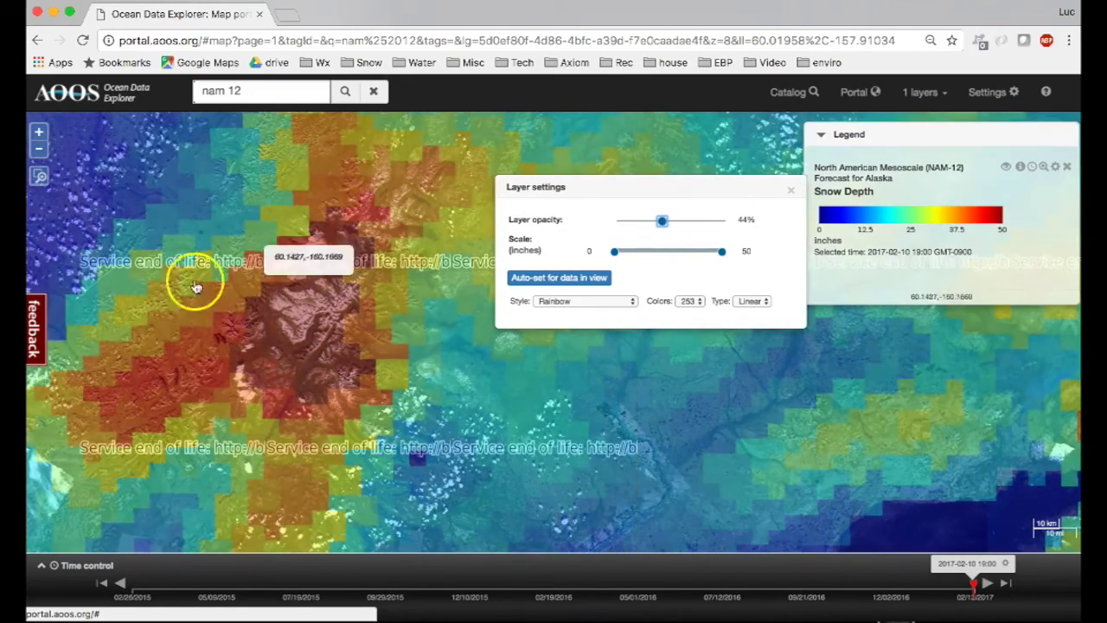
click(224, 317)
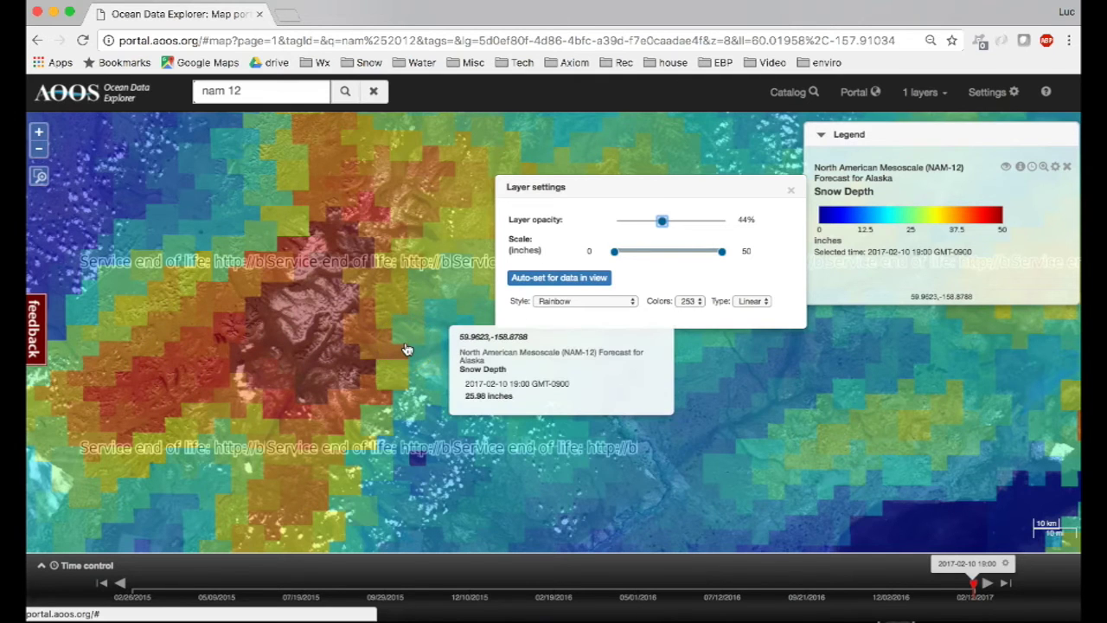
drag(677, 223, 703, 225)
click(792, 191)
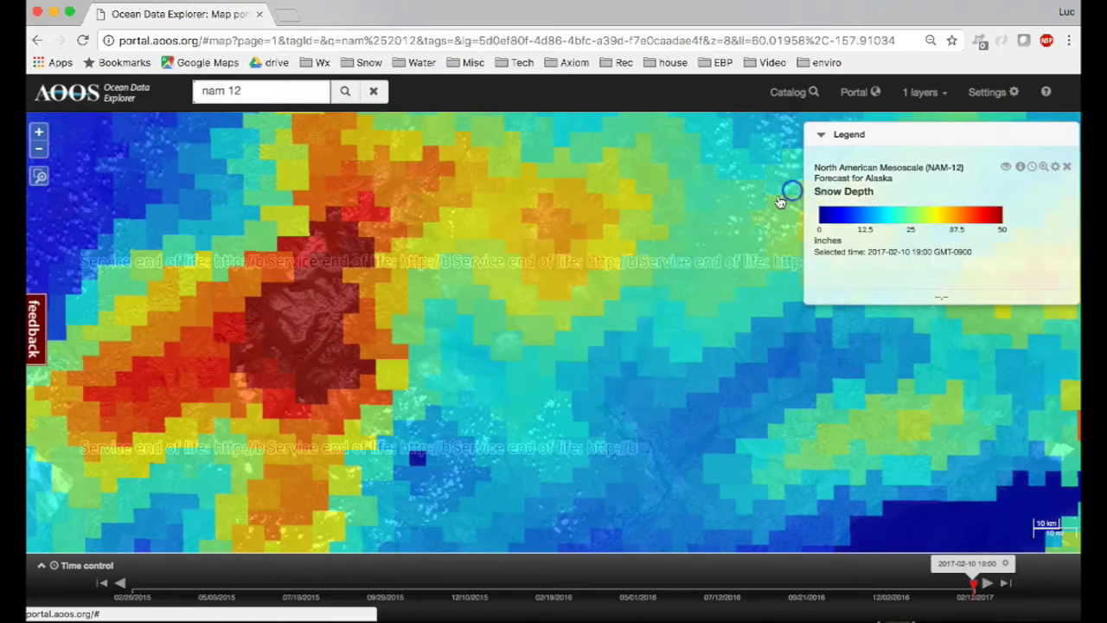
Query the forecast snow depth at a point just west of the deepest-snow mountain area.
drag(497, 279, 677, 260)
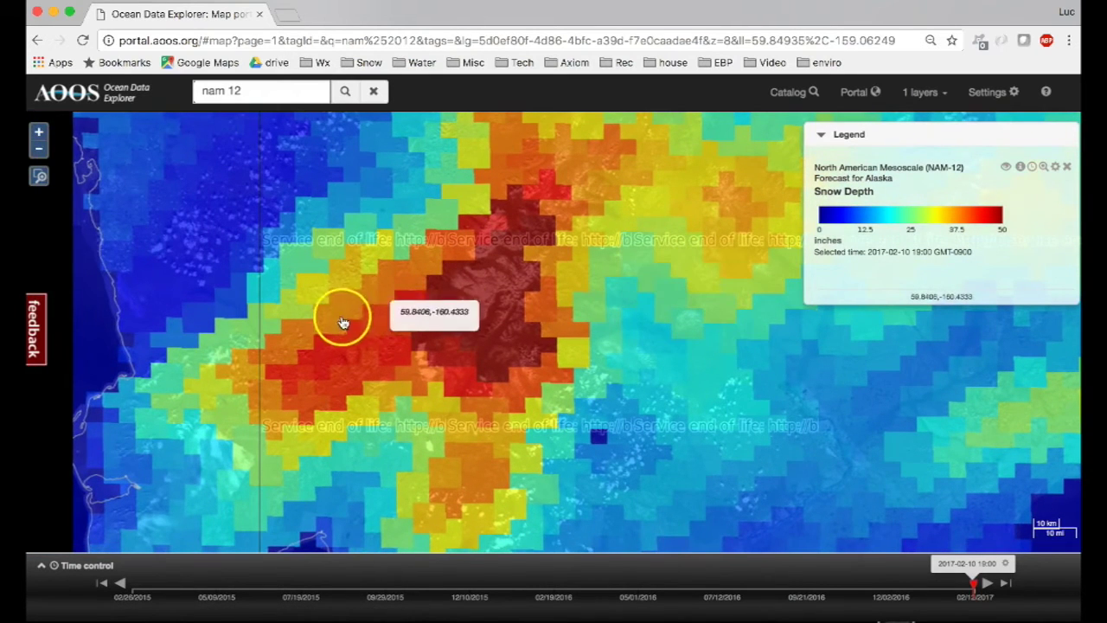
click(368, 314)
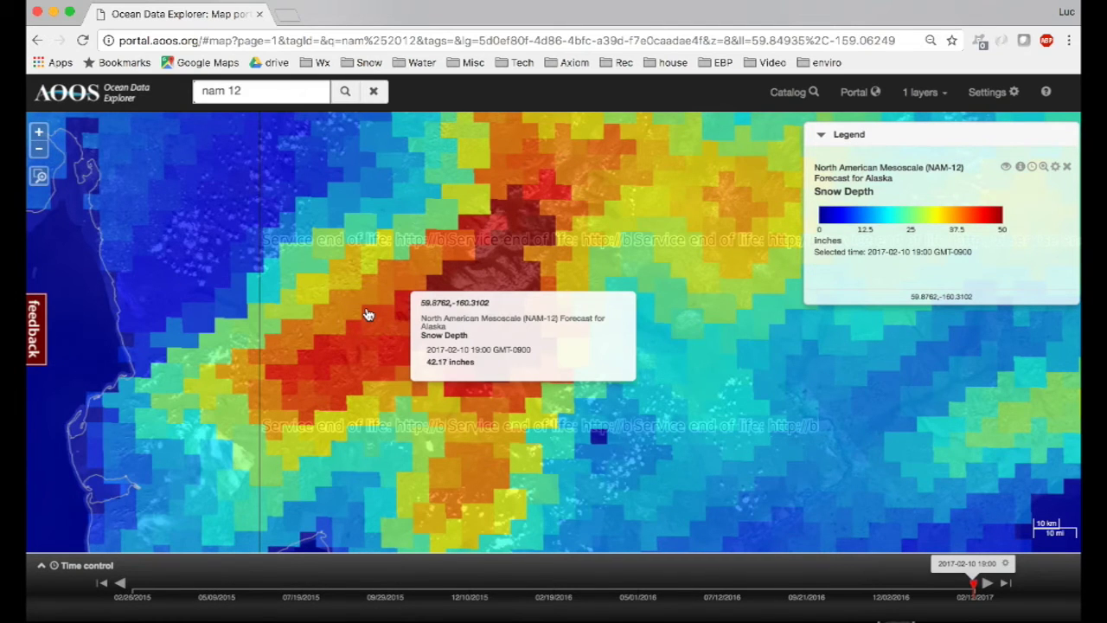
View the full-history NAM-12 snow depth chart for the point just west of the deepest-snow area, and close the enlarged chart.
click(367, 310)
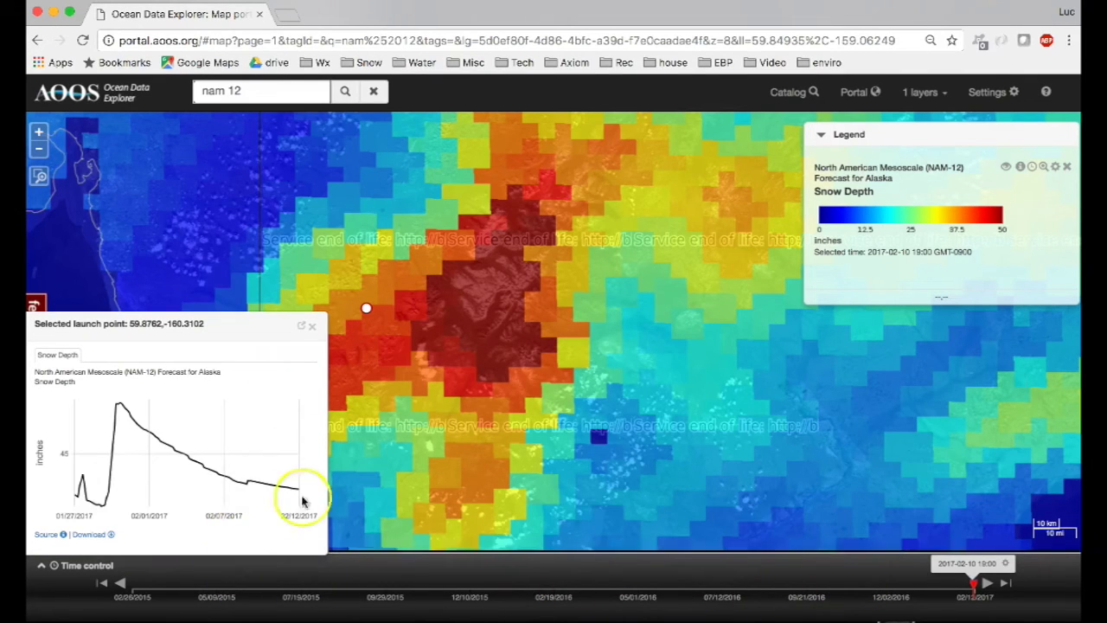
click(304, 330)
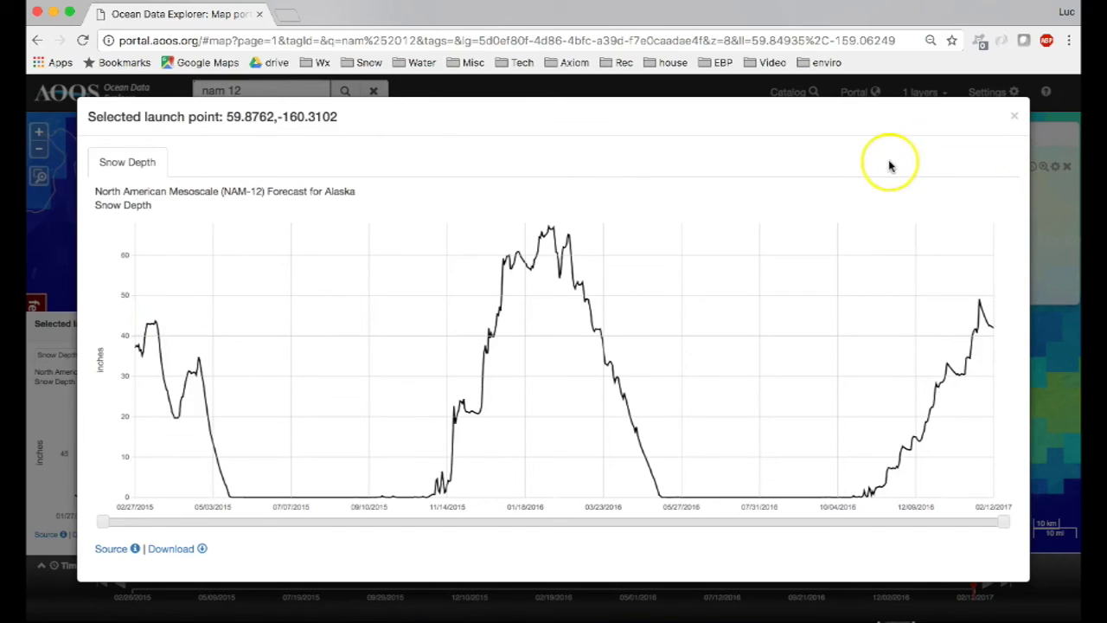
click(1017, 122)
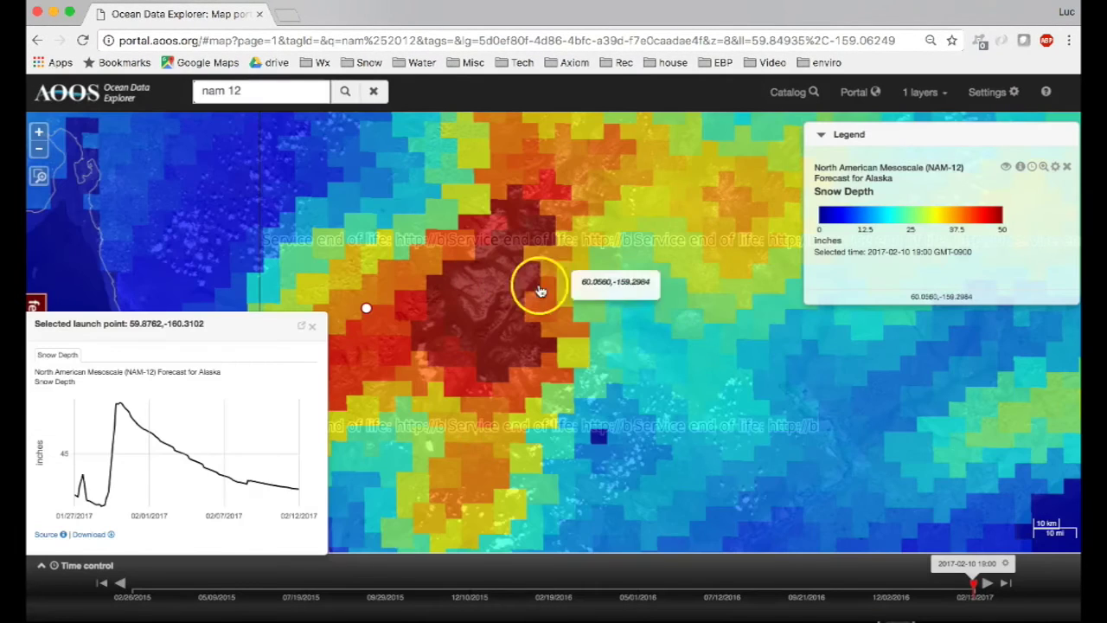
Select a point just east of the deepest-snow area, view its enlarged snow depth chart, and close the enlarged view.
click(566, 291)
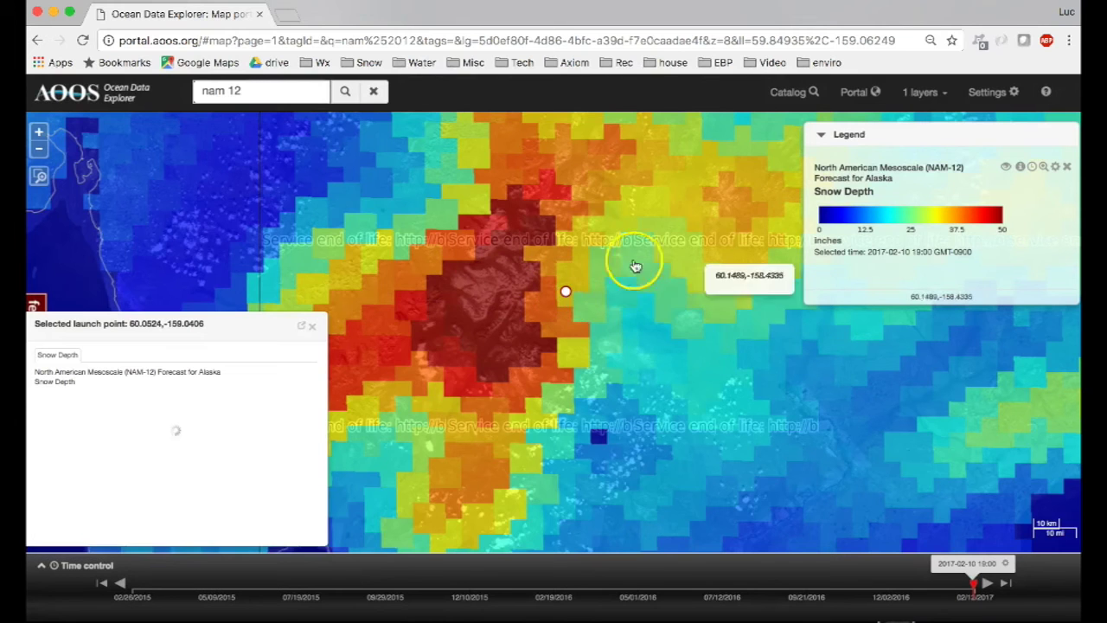
click(304, 328)
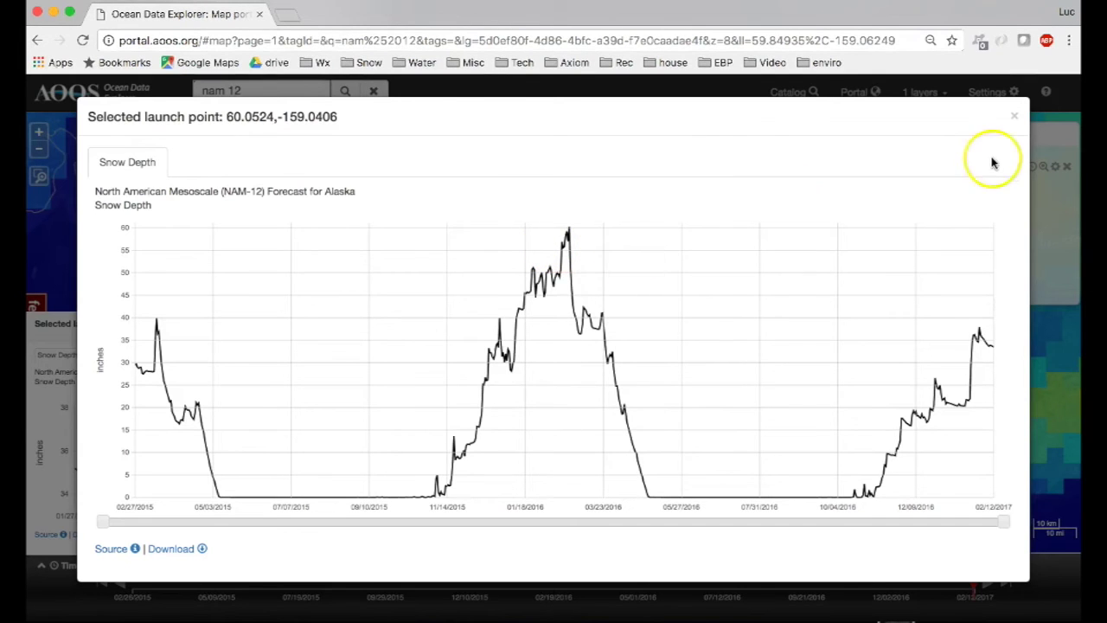
click(1019, 118)
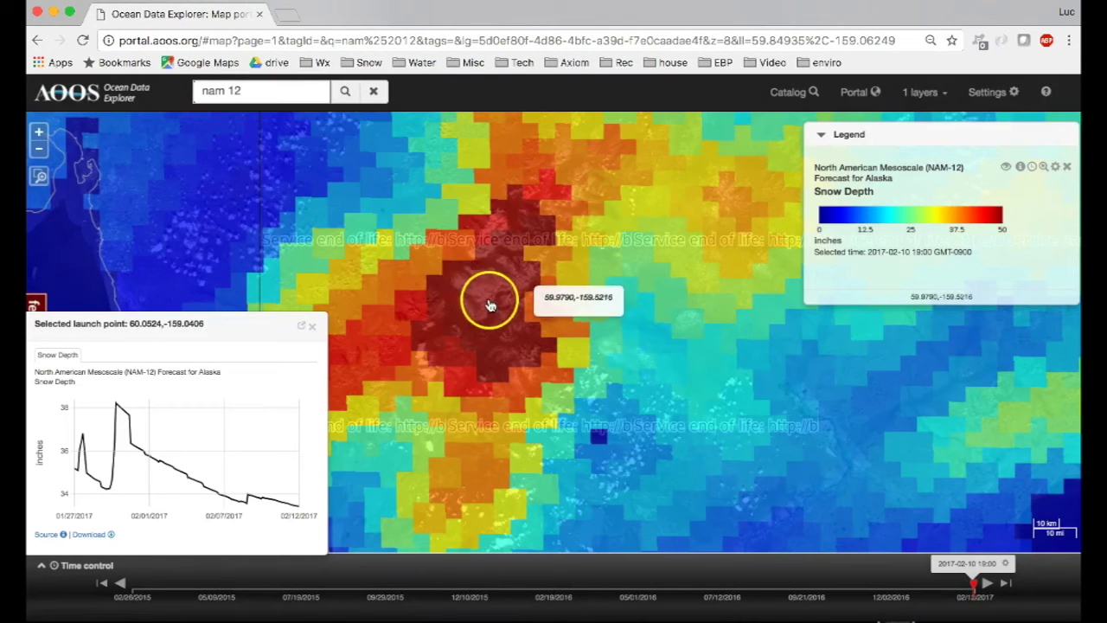
Set the Snow Depth layer's opacity to 100% and close the layer settings.
click(38, 149)
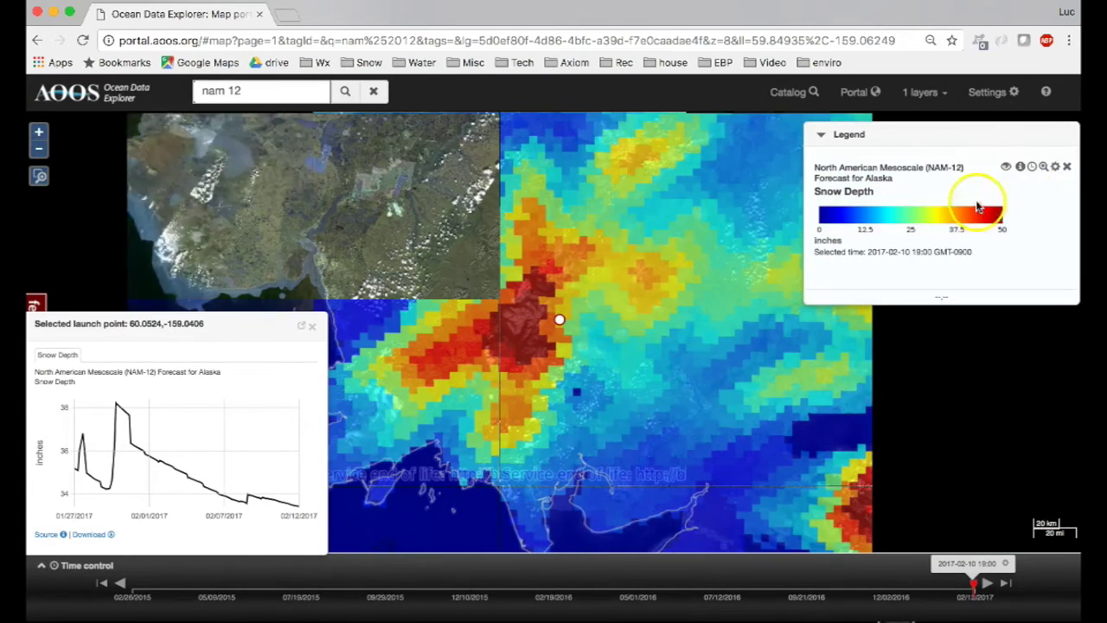
click(1056, 167)
click(753, 221)
drag(686, 223, 769, 224)
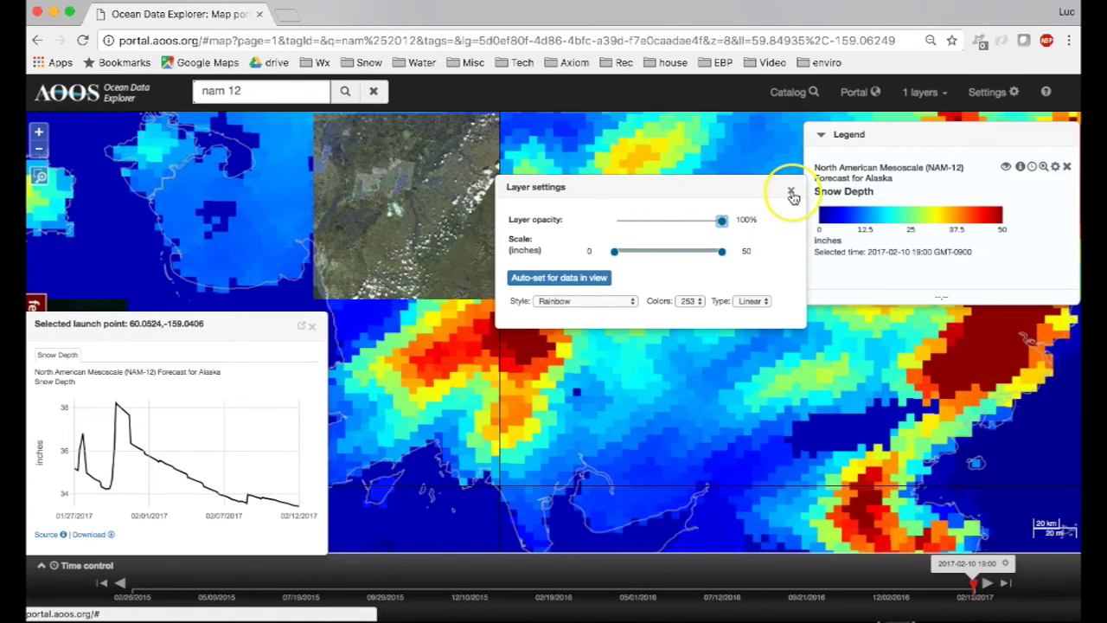
click(792, 192)
Close the point's snow depth chart and examine the snow depth pattern across Alaska from the west coast to the southeast.
click(38, 150)
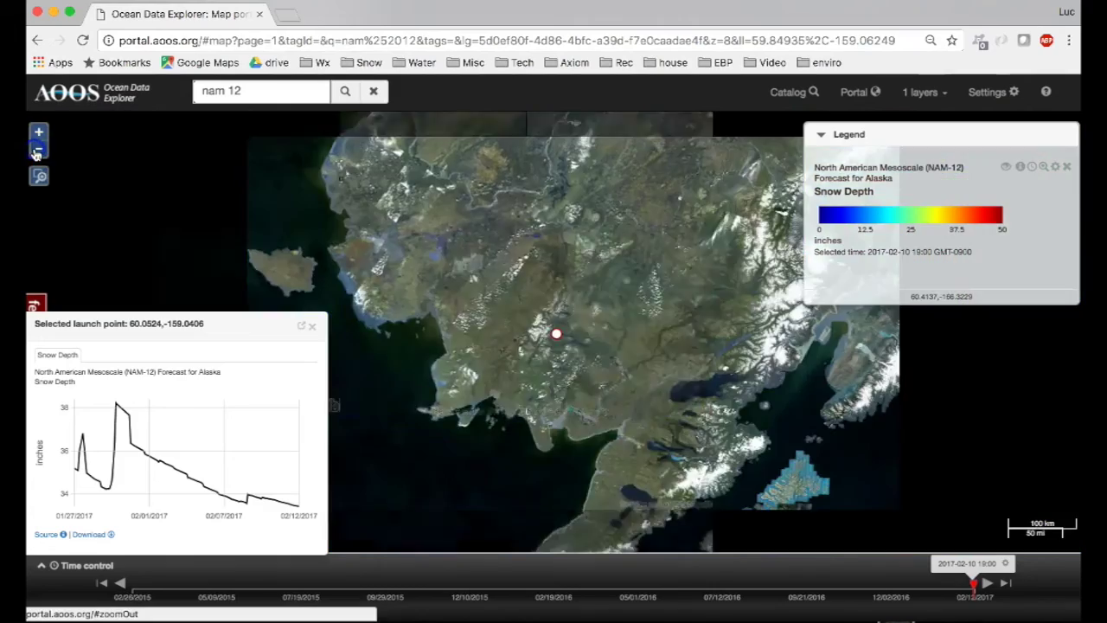
click(38, 149)
click(311, 326)
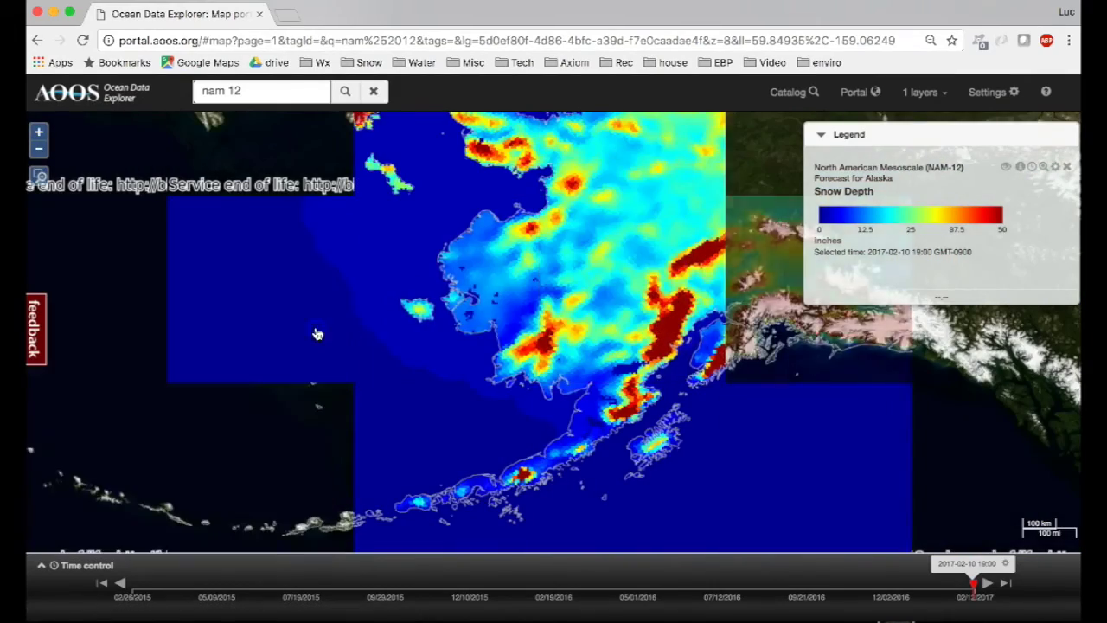
double_click(418, 324)
drag(358, 289, 342, 245)
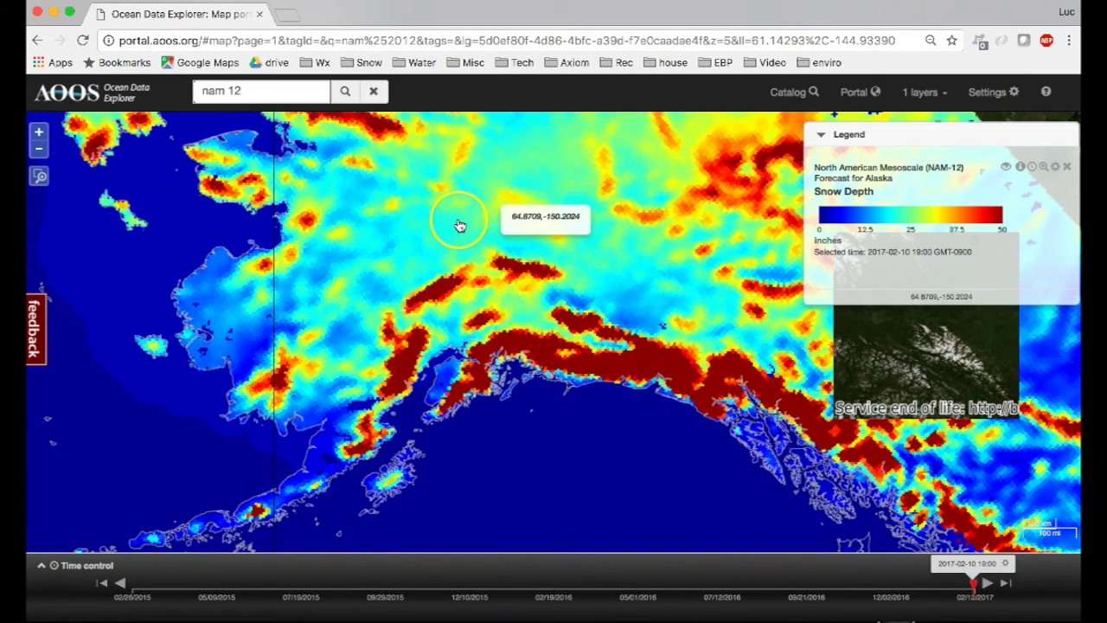
drag(463, 243, 475, 239)
mouse_move(645, 227)
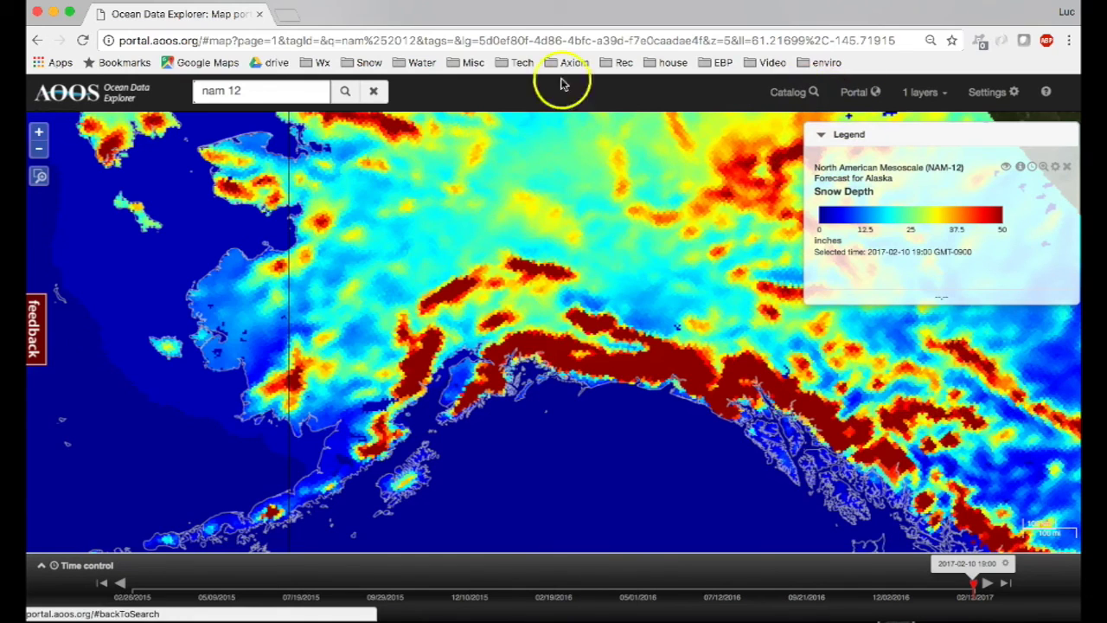
Search the data for "real t", open the AOOS Real-time Sensor Catalog, and add its AOOS Real-time Sensors layer to the map portal.
click(298, 88)
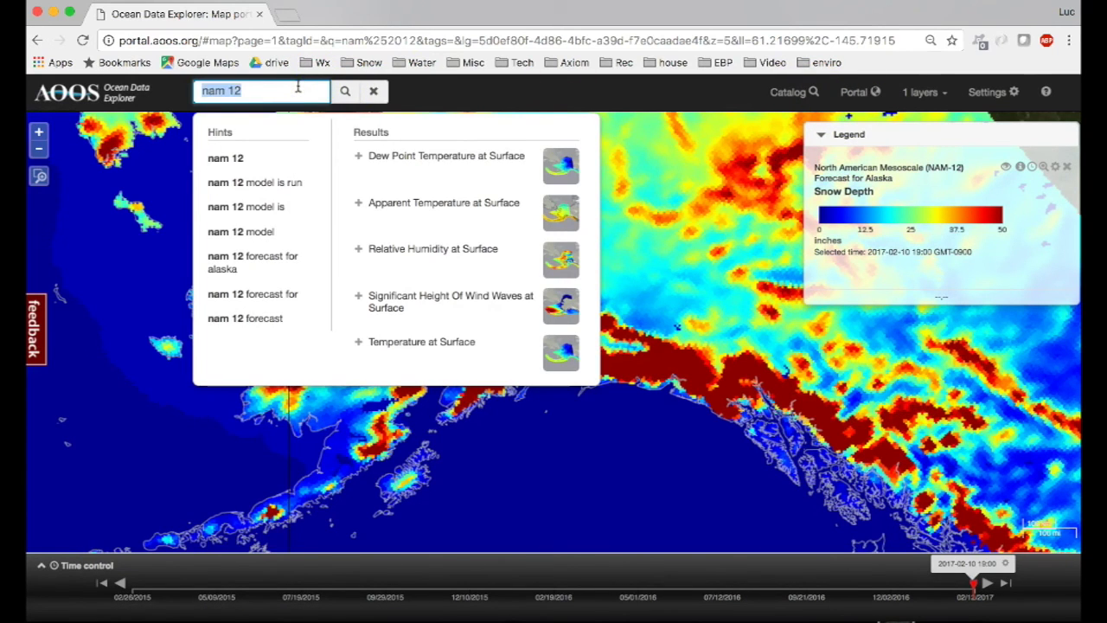
text(real)
text( t)
click(445, 160)
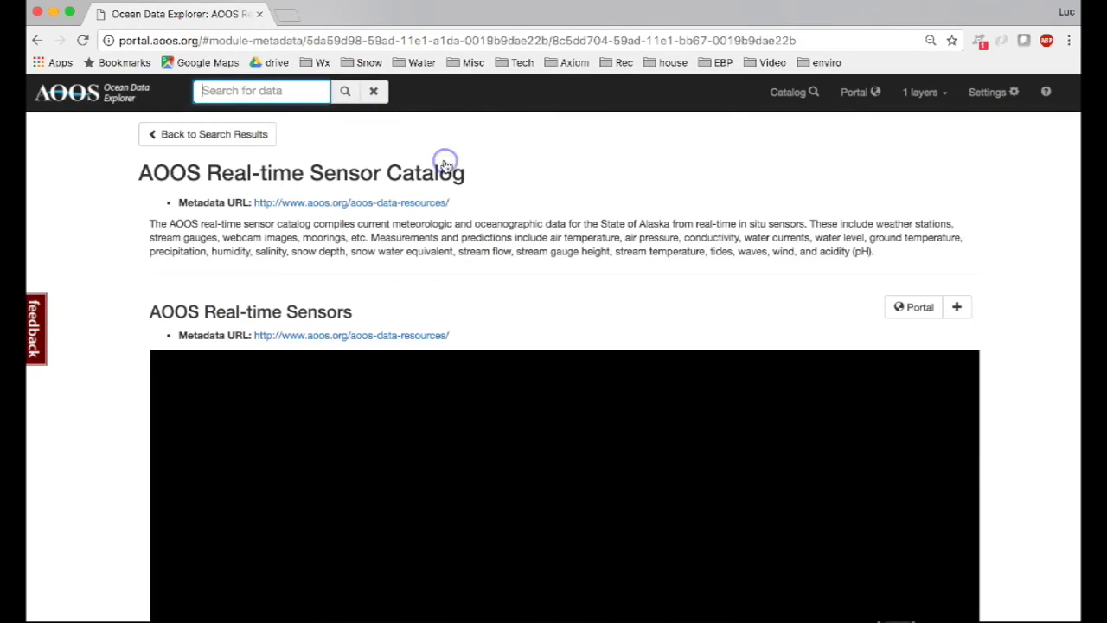
click(911, 307)
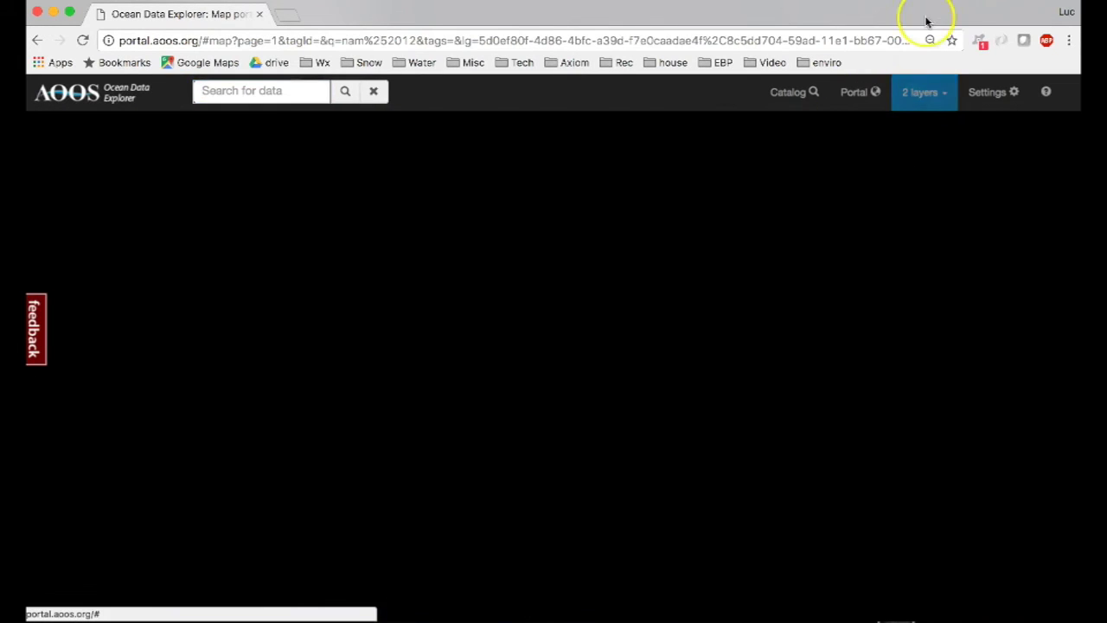
Remove the NAM-12 Snow Depth layer from the map, keeping only the AOOS Real-time Sensors layer.
click(939, 92)
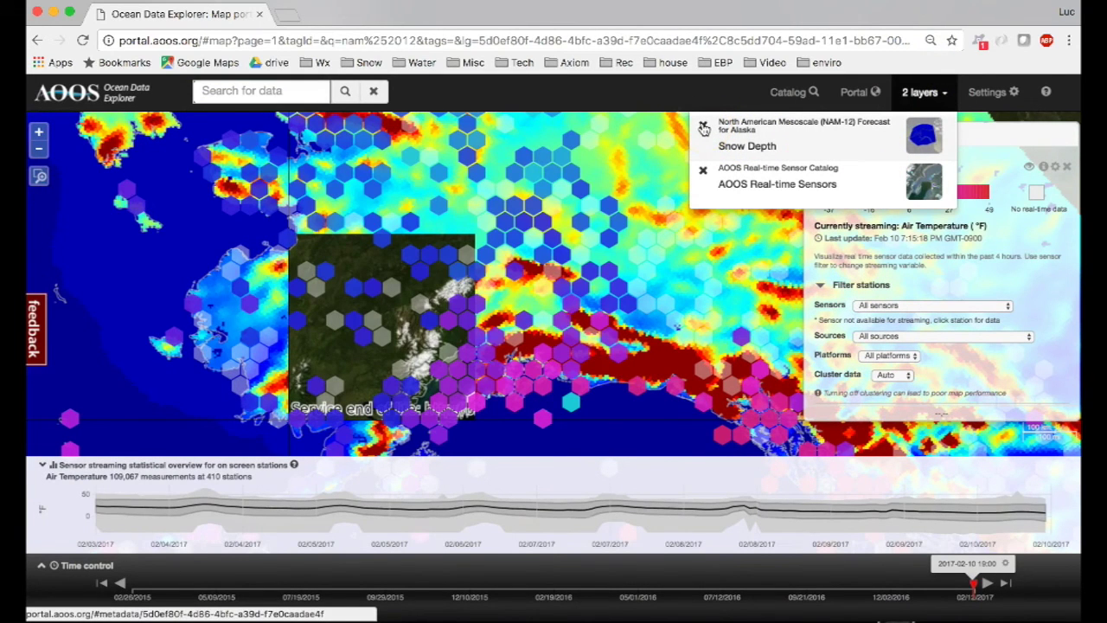
click(704, 127)
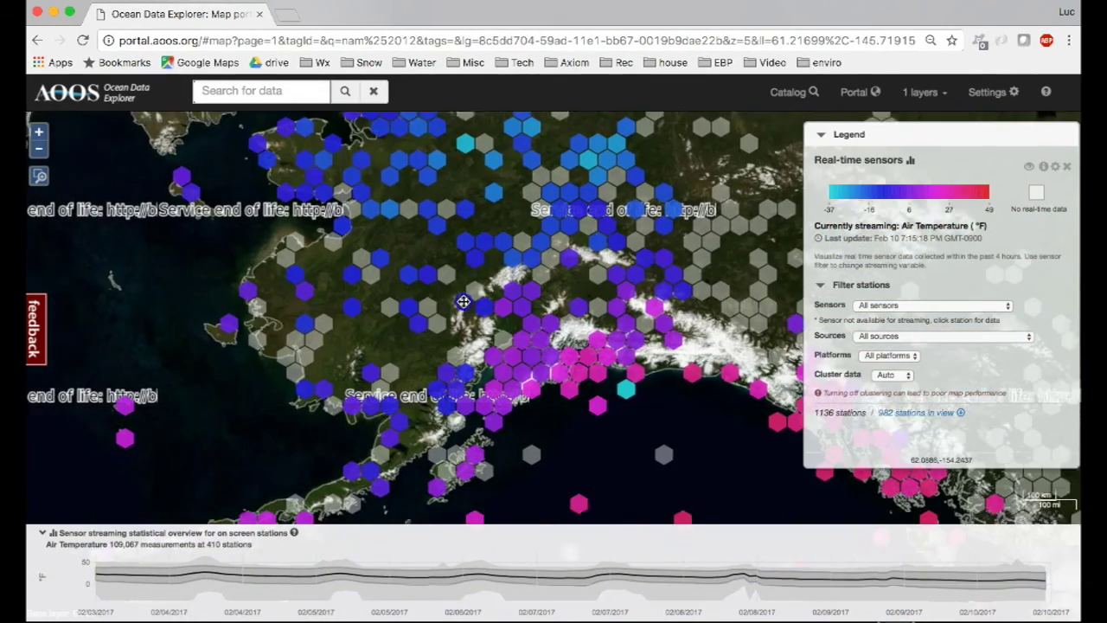
Select the Flat RAWS weather station in southwest Alaska, review its source page's monthly data availability, and close that page.
scroll(418, 297, up, 3)
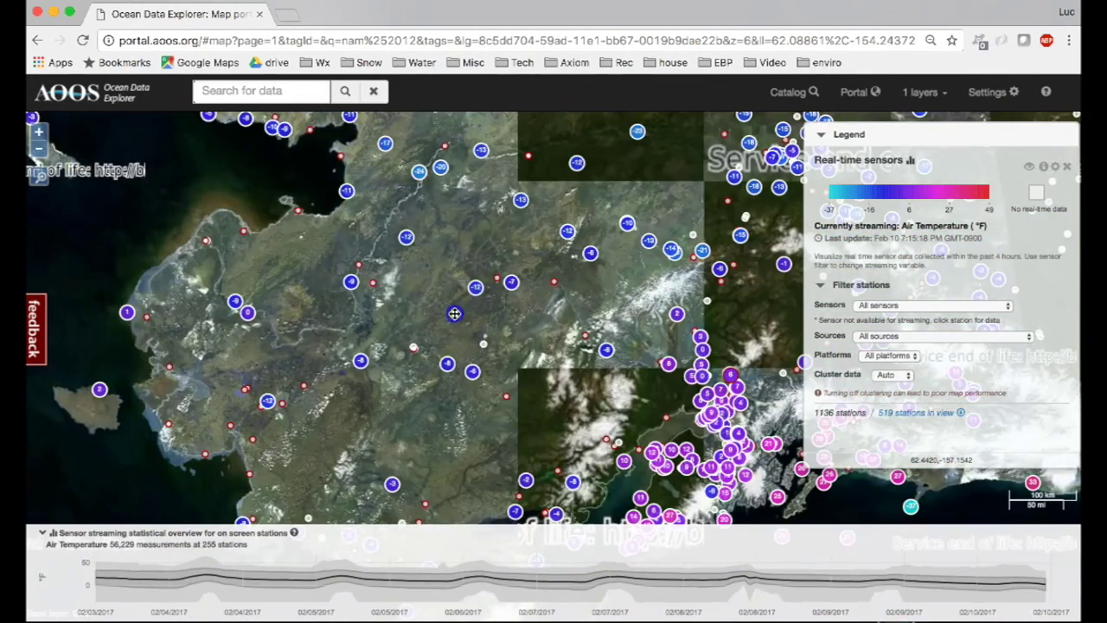
scroll(424, 297, up, 2)
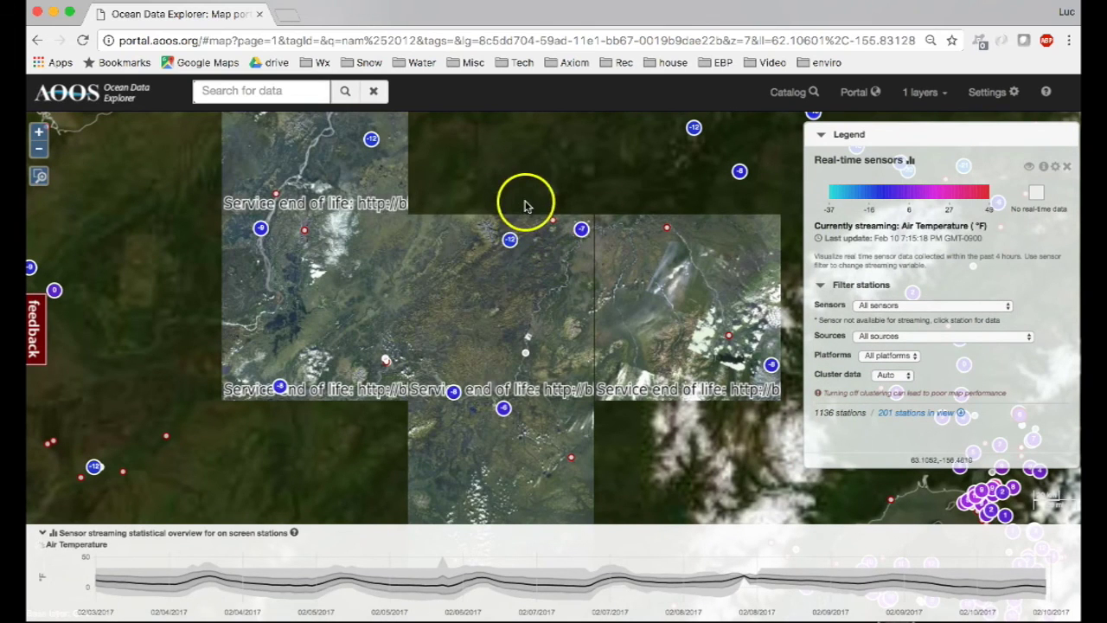
click(511, 239)
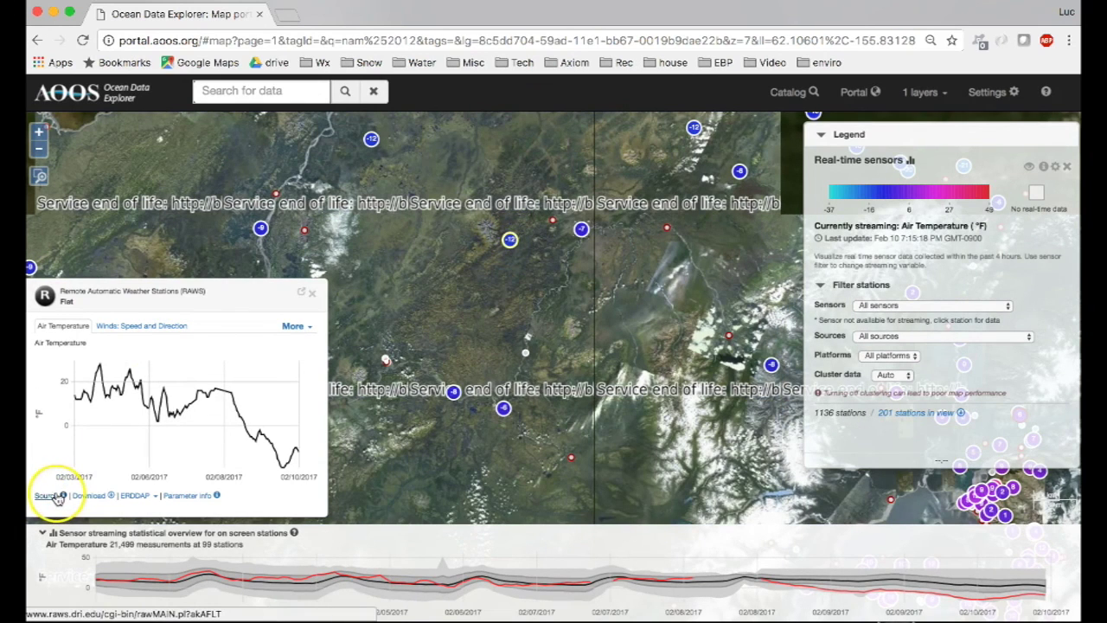
click(58, 499)
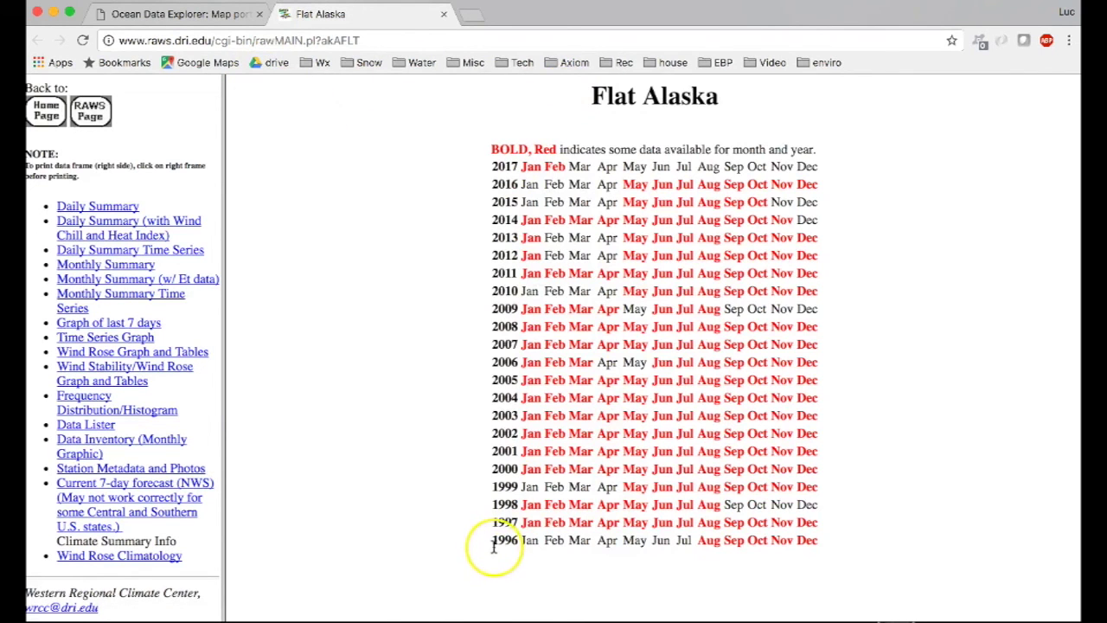
click(444, 15)
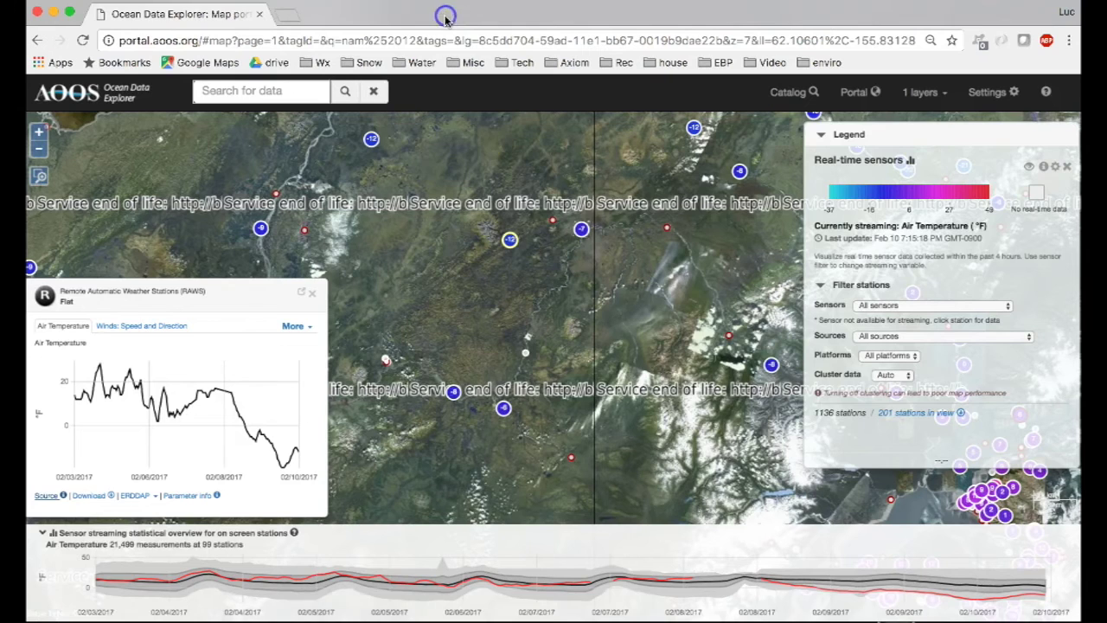
View the air temperature chart for the NWS Talkeetna Airport station, close it, and return to the statewide sensor overview.
drag(758, 299, 548, 329)
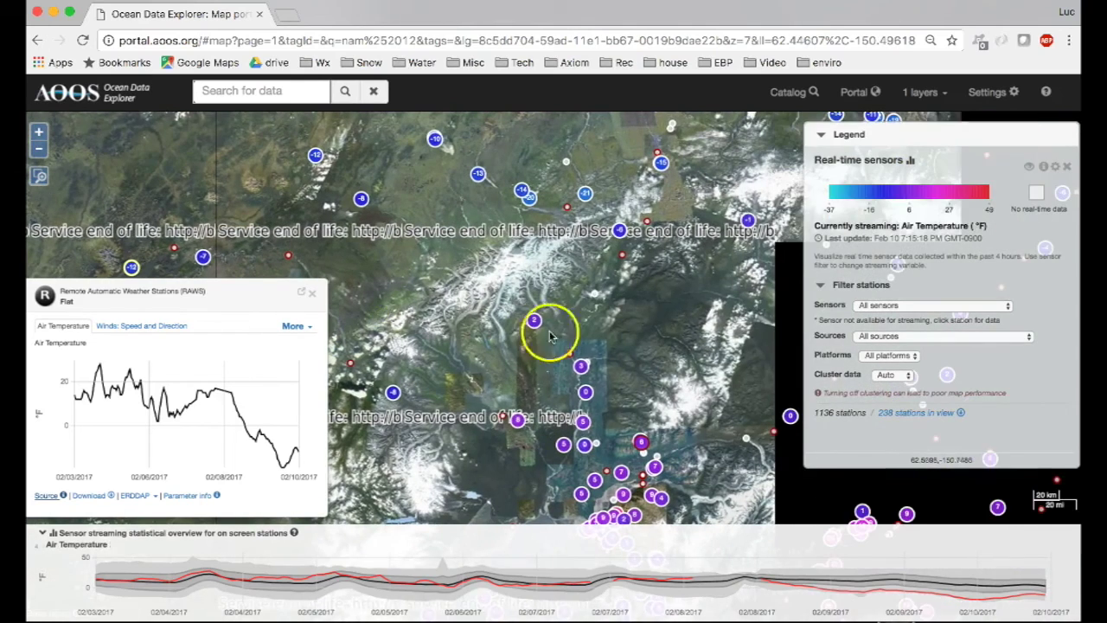
click(582, 366)
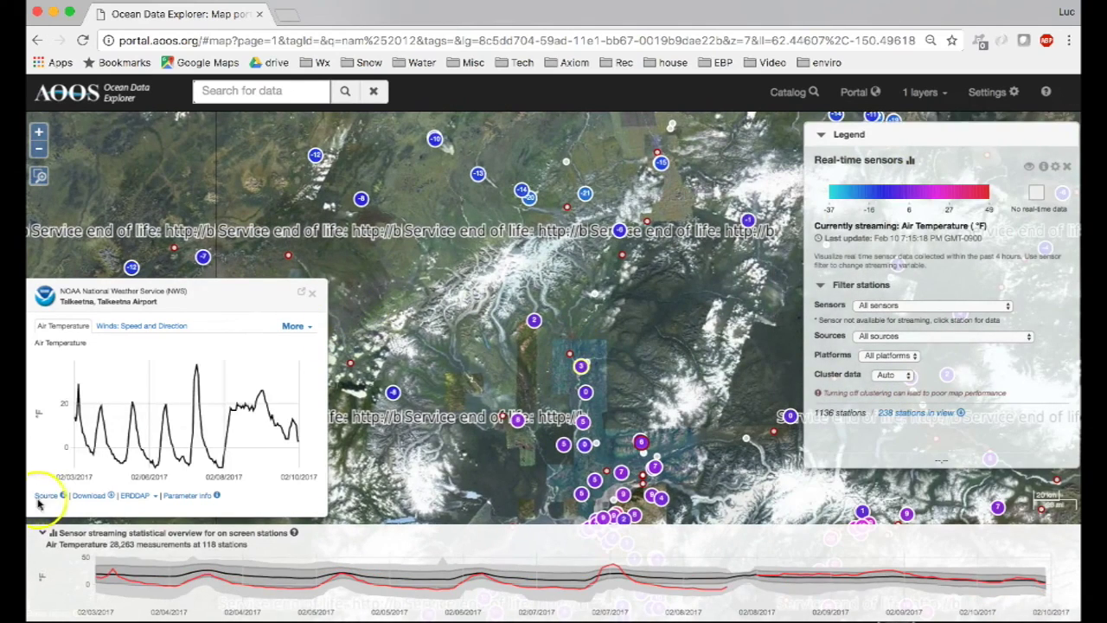
click(313, 295)
click(38, 152)
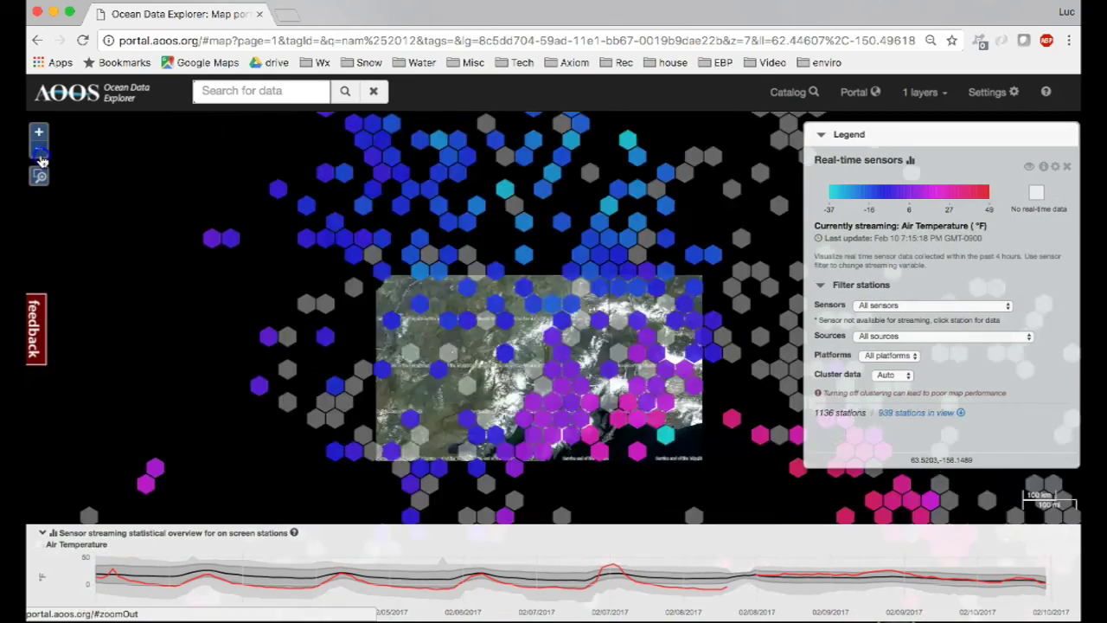
drag(371, 267, 358, 242)
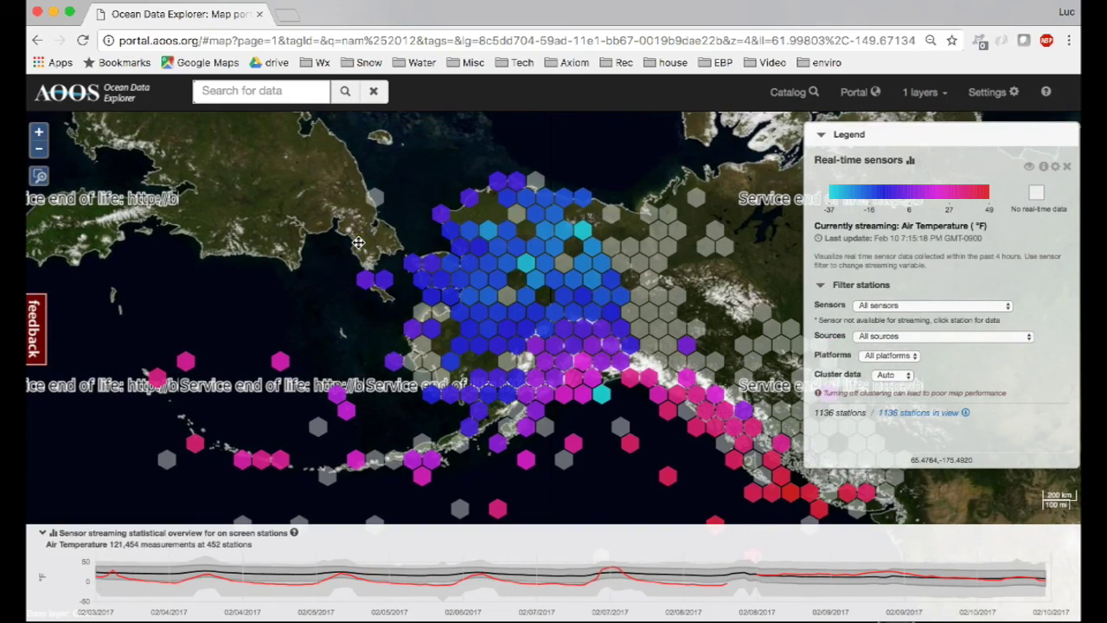